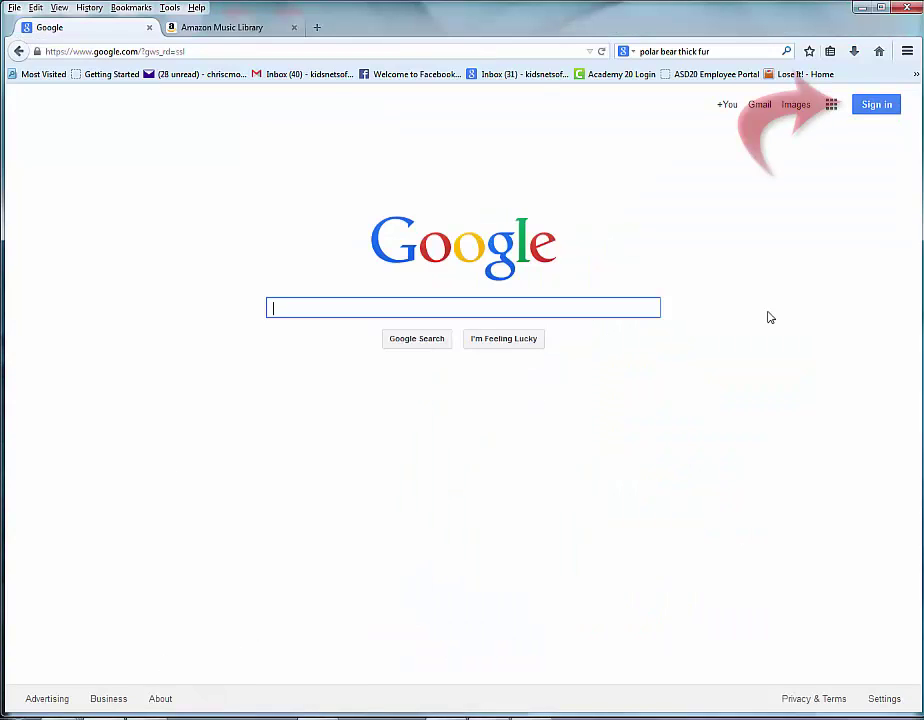
Step: Sign in to the school Google account with the prefilled account credentials
{"action": "left_click", "coordinate": [874, 105]}
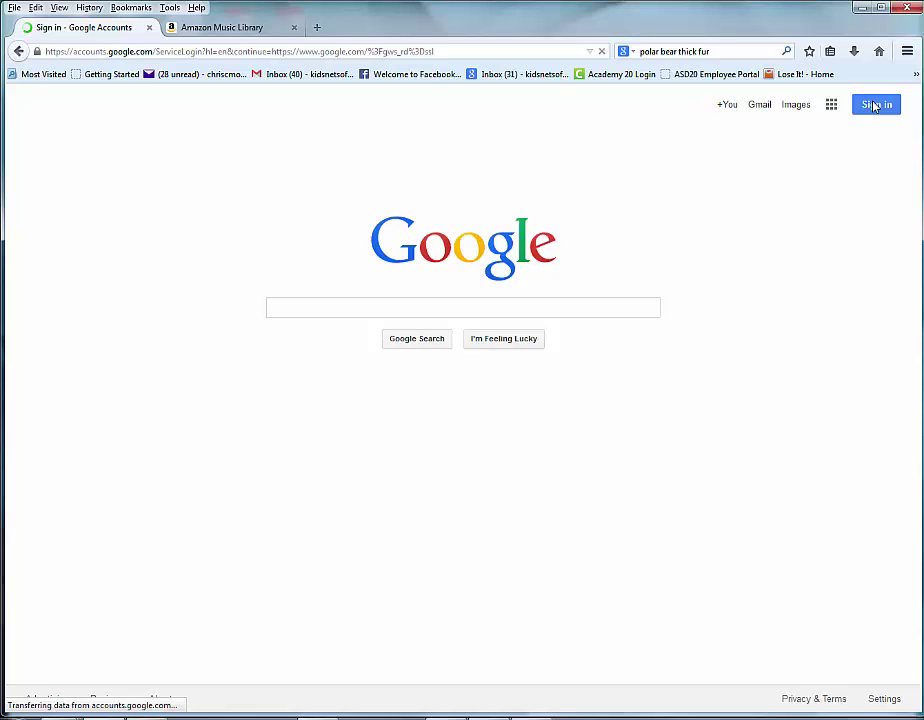
{"action": "left_click_drag", "start_coordinate": [430, 371], "coordinate": [313, 373]}
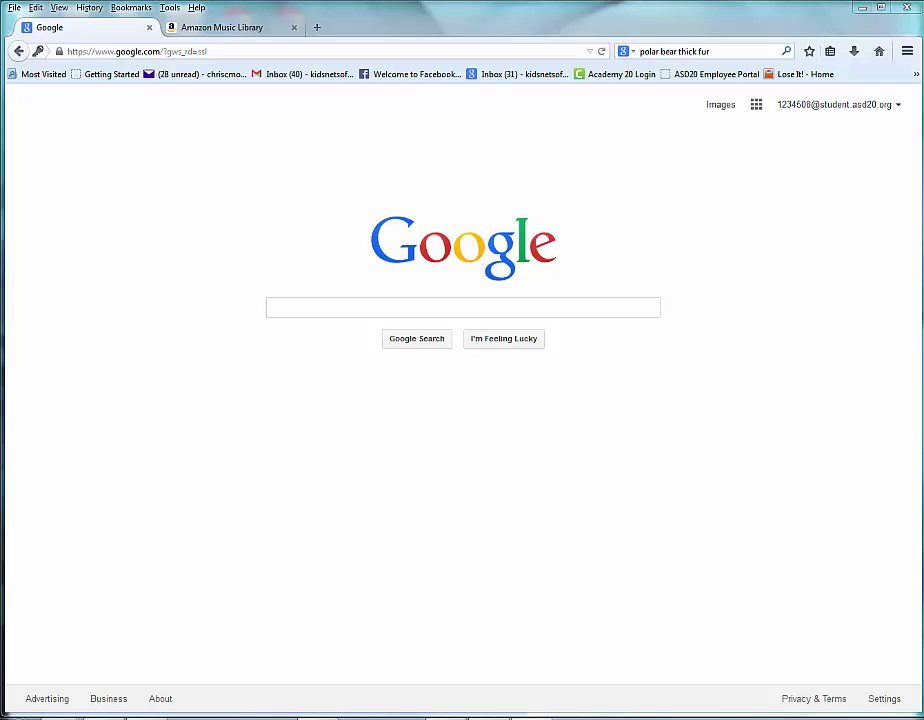
Step: In Drive's Classroom > Computer Design Period 5 folder, open the plan endangered notes and Endangered Animals drawing
{"action": "left_click", "coordinate": [757, 105]}
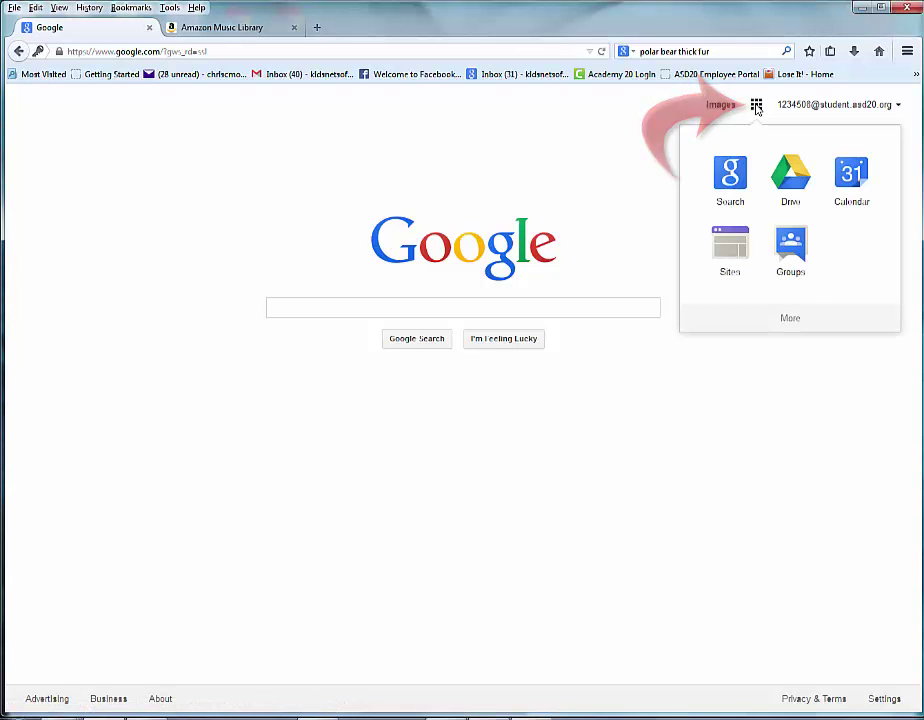
{"action": "left_click", "coordinate": [790, 182]}
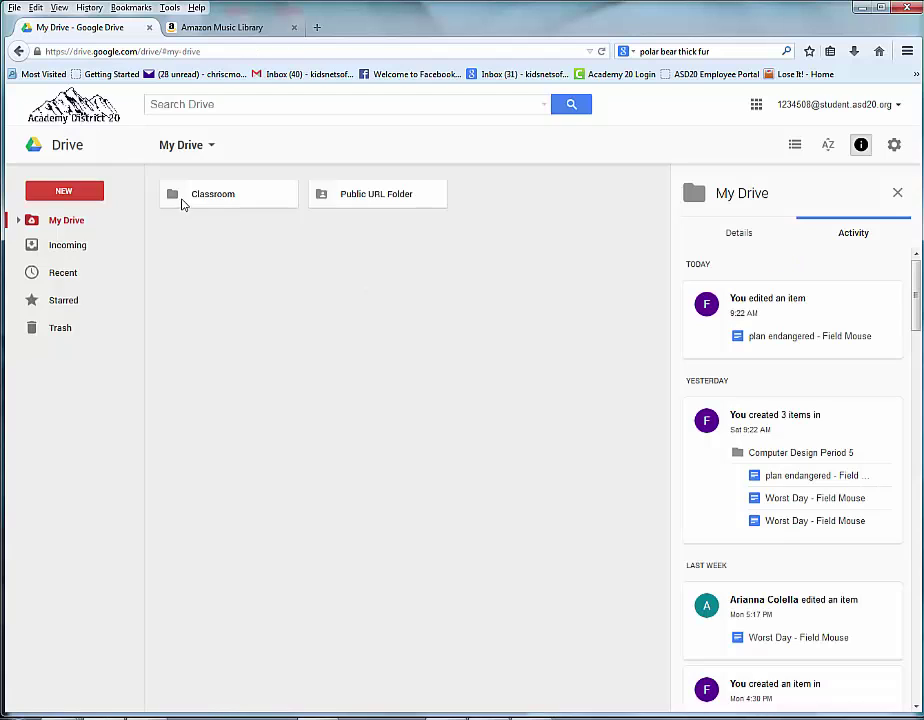
{"action": "double_click", "coordinate": [214, 195]}
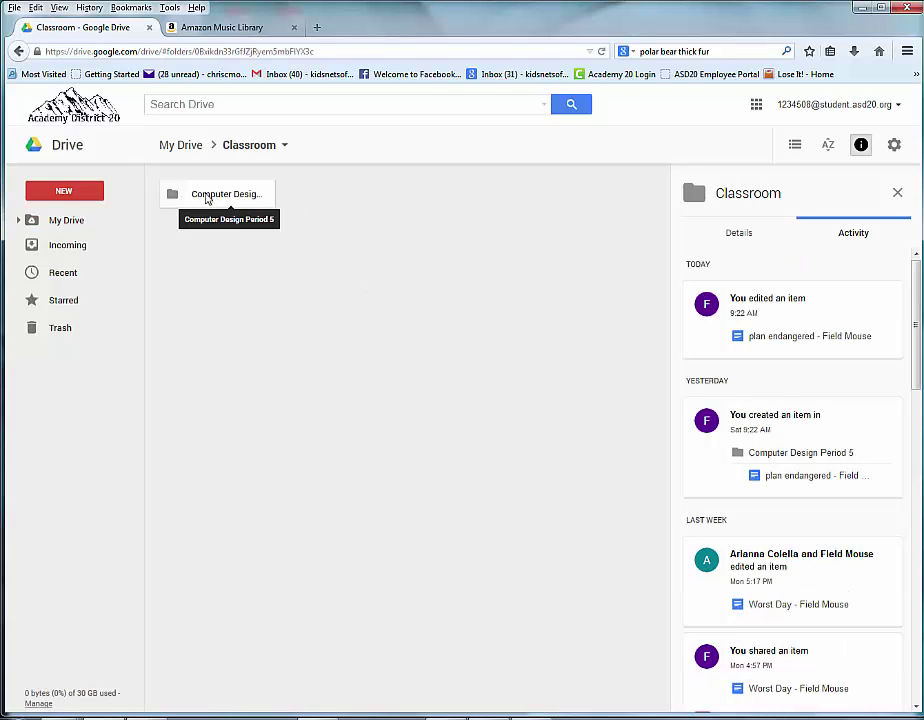
{"action": "double_click", "coordinate": [221, 196]}
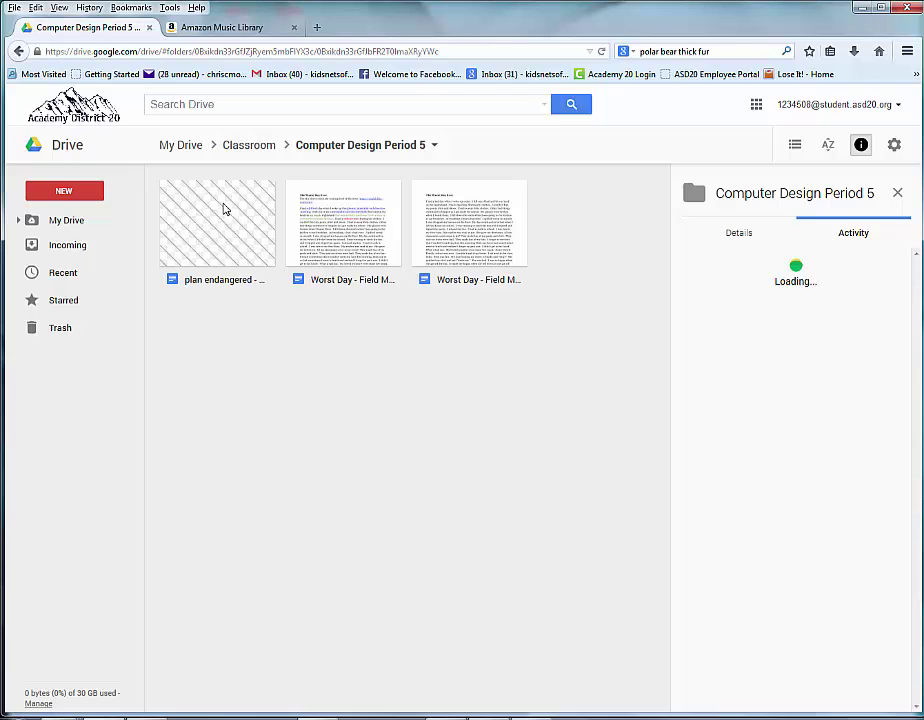
{"action": "double_click", "coordinate": [217, 221]}
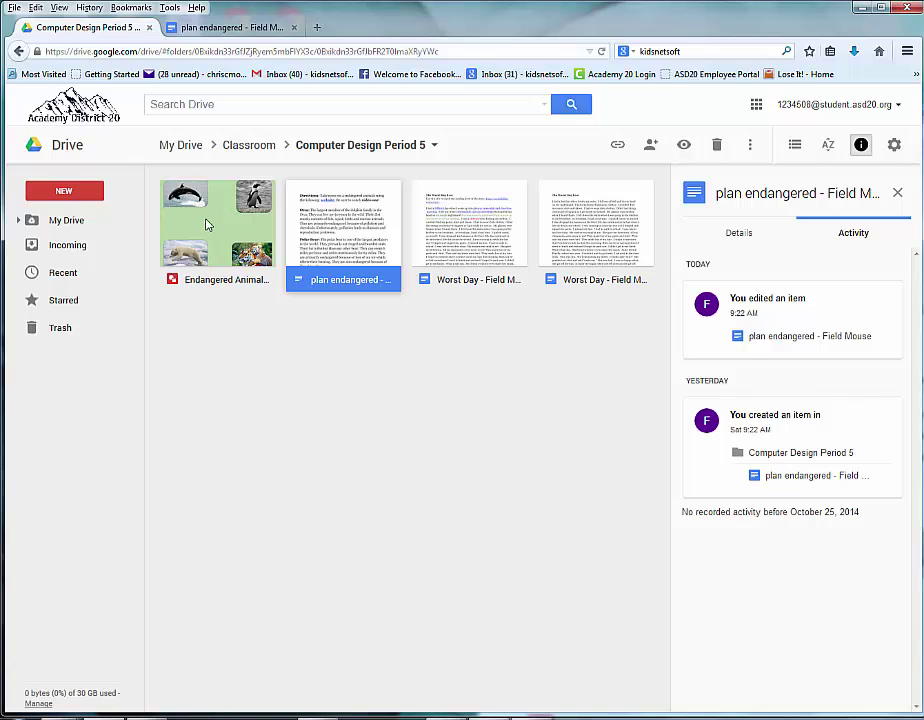
{"action": "double_click", "coordinate": [206, 224]}
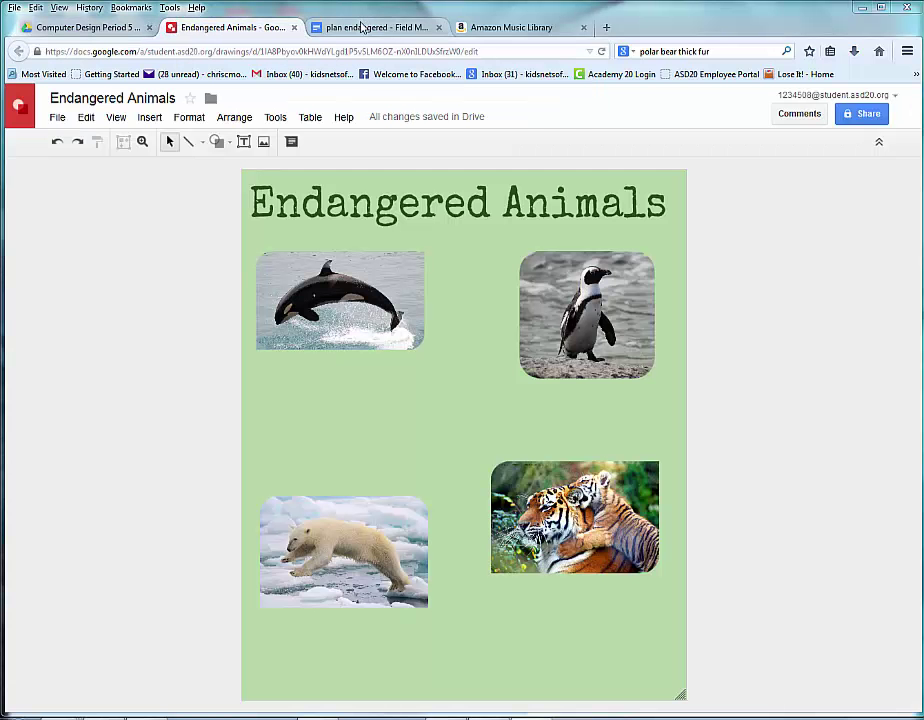
Step: Copy the Orca paragraph from the notes and paste it into a new text box below the orca photo
{"action": "left_click", "coordinate": [362, 27]}
{"action": "left_click_drag", "start_coordinate": [418, 480], "coordinate": [226, 361]}
{"action": "key", "text": "ctrl+c"}
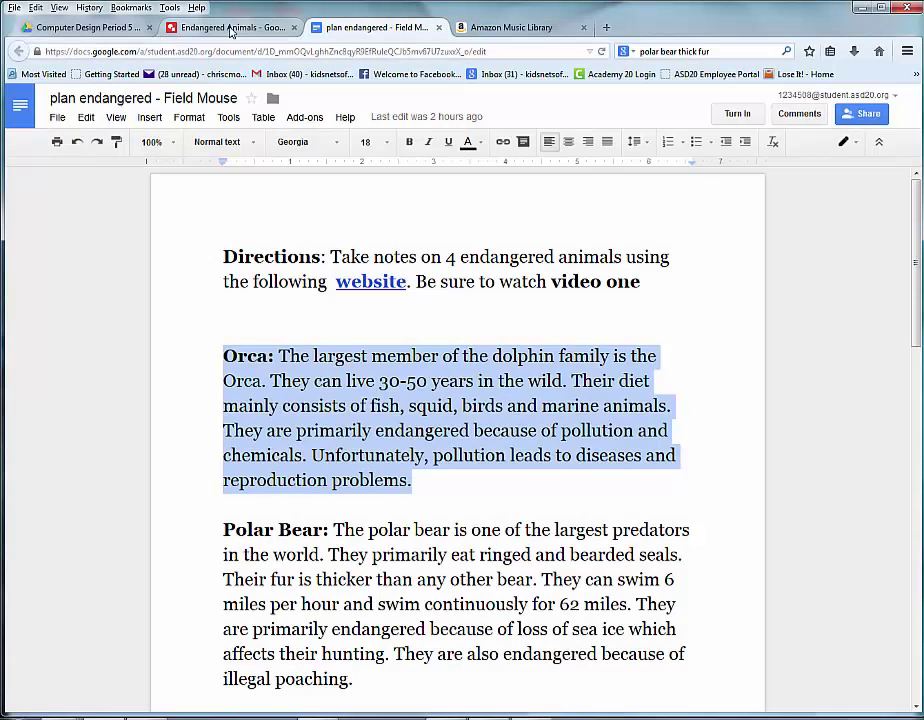
{"action": "left_click", "coordinate": [227, 27]}
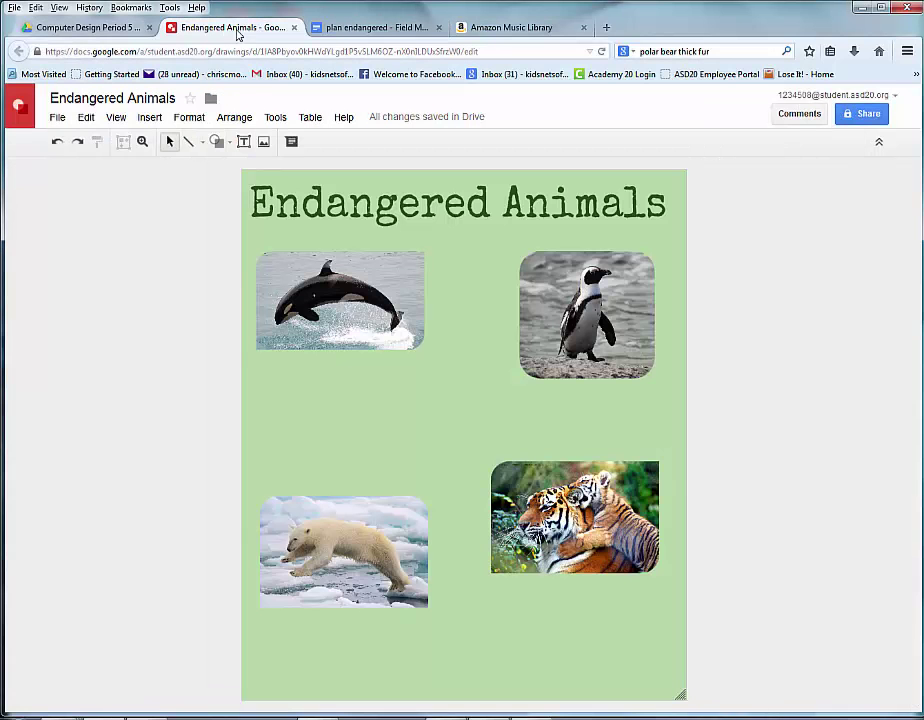
{"action": "left_click", "coordinate": [148, 117]}
{"action": "left_click", "coordinate": [146, 142]}
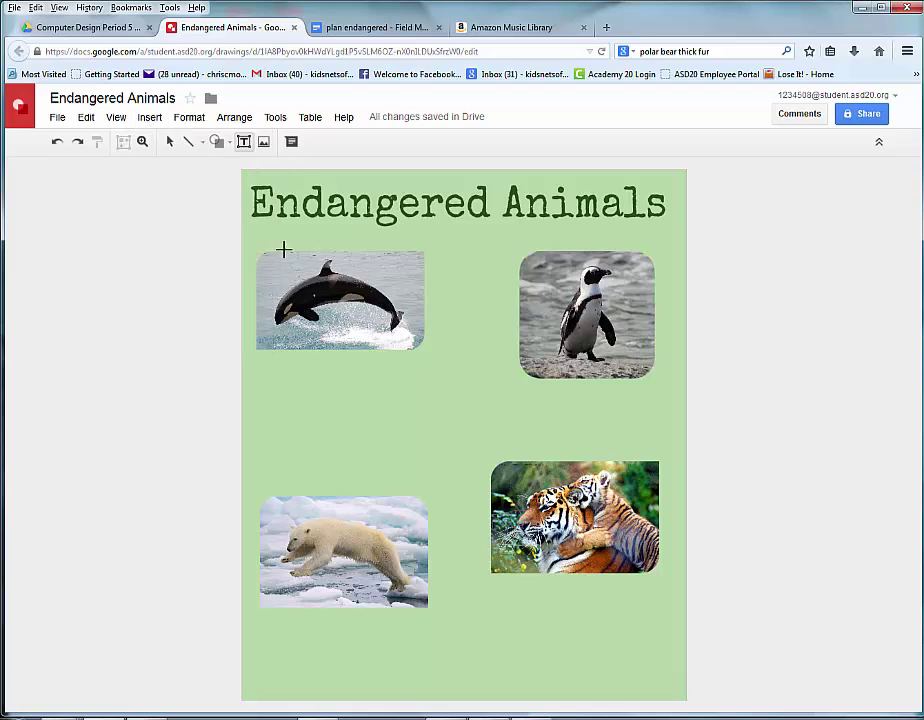
{"action": "left_click_drag", "start_coordinate": [289, 362], "coordinate": [723, 411]}
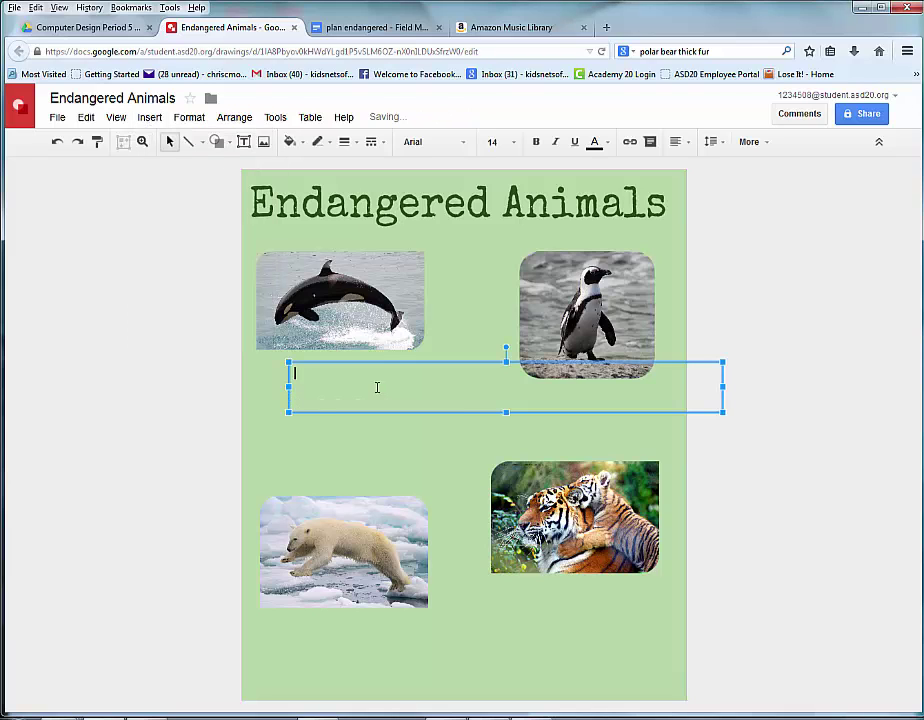
{"action": "key", "text": "ctrl+v"}
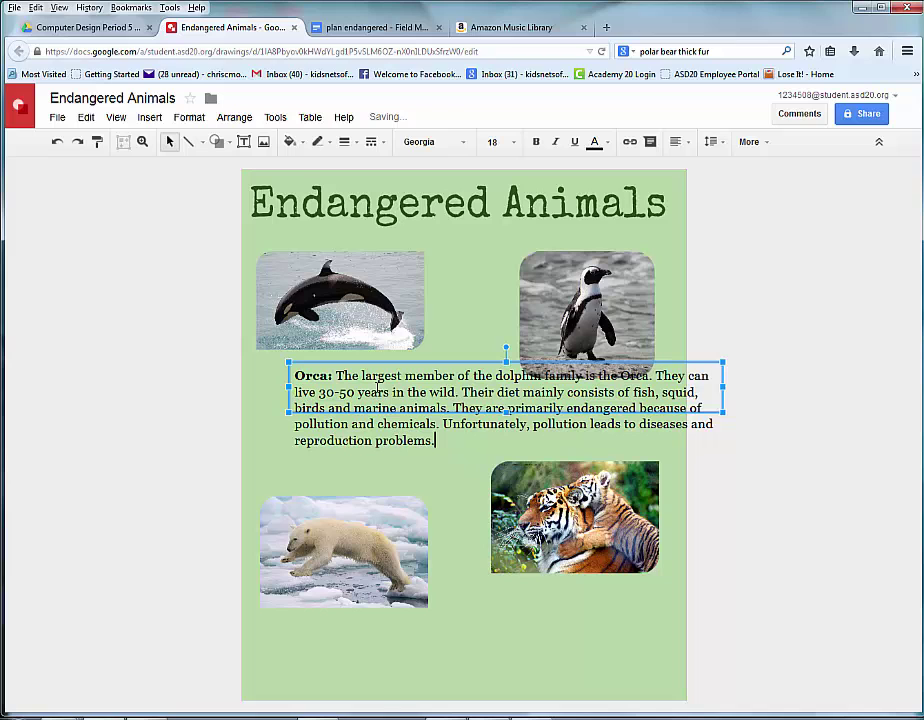
Step: Resize and reposition the Orca text box so the paragraph wraps just under the orca photo
{"action": "left_click_drag", "start_coordinate": [721, 386], "coordinate": [512, 430]}
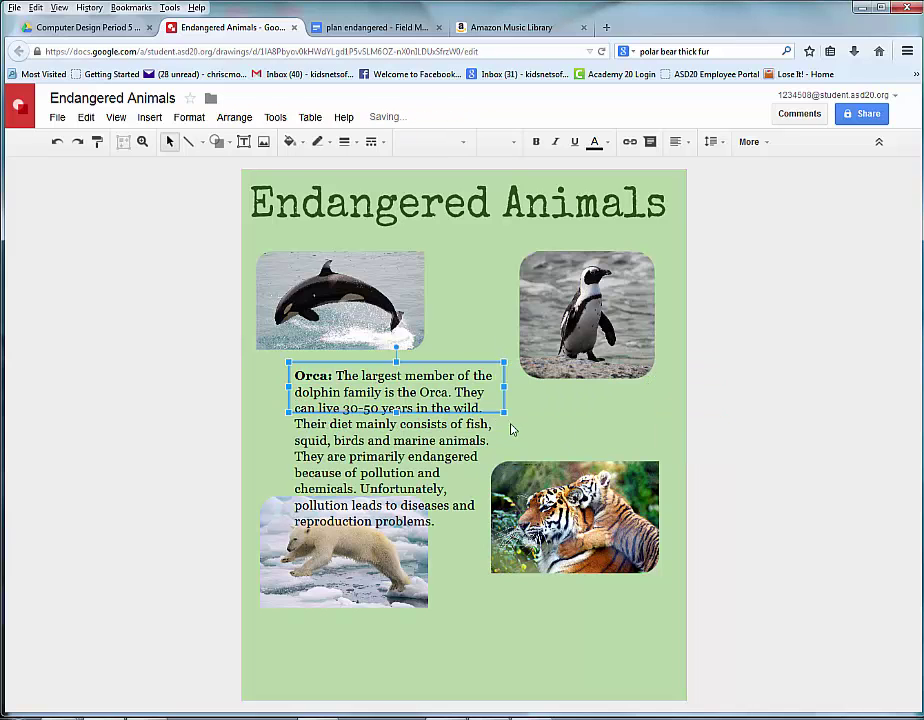
{"action": "left_click_drag", "start_coordinate": [448, 361], "coordinate": [448, 327]}
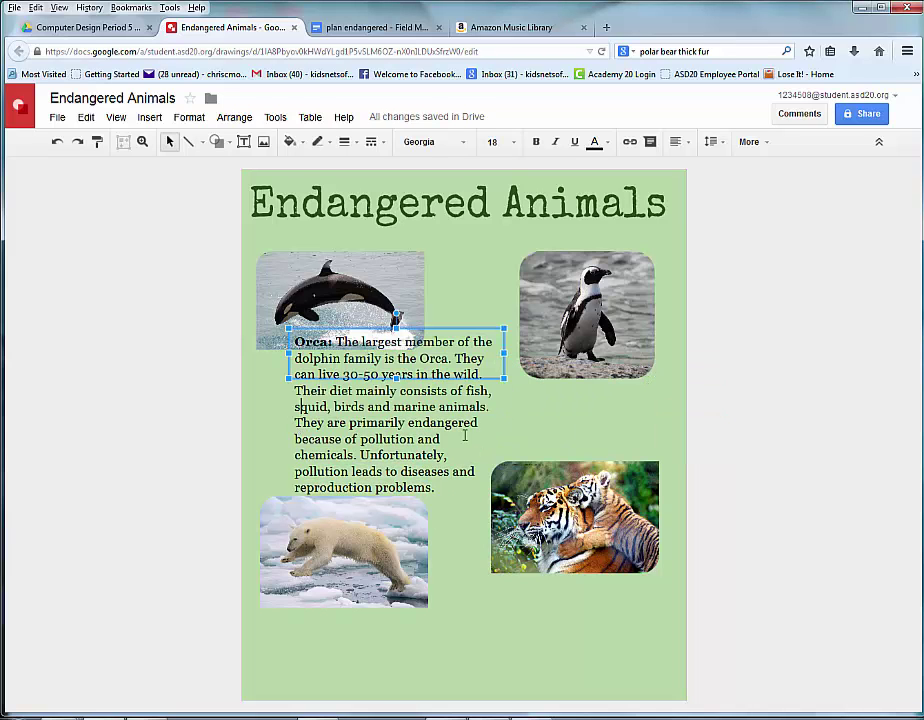
{"action": "left_click_drag", "start_coordinate": [508, 352], "coordinate": [541, 352]}
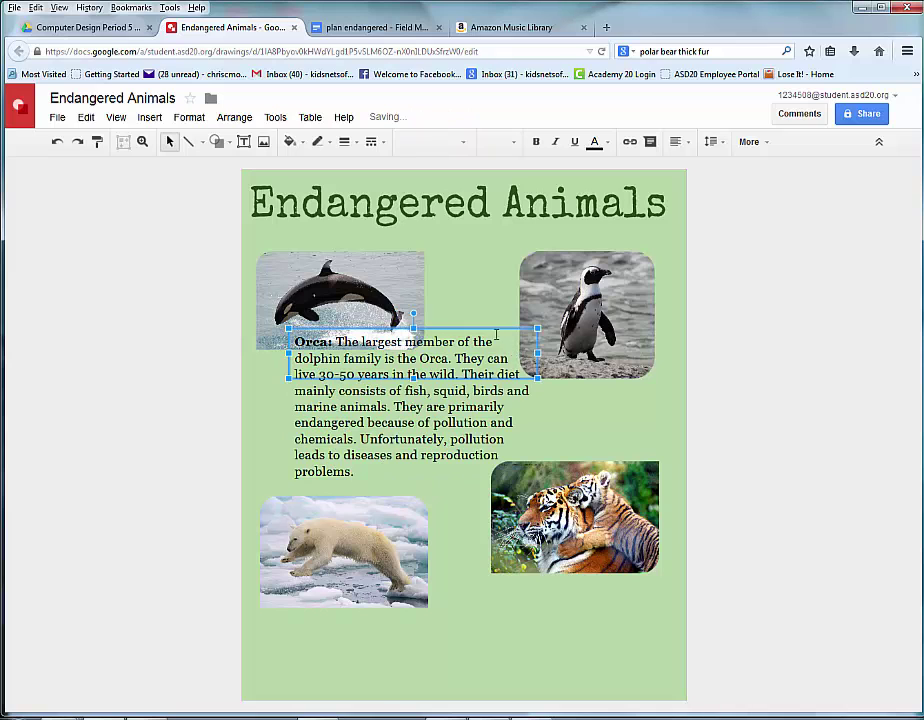
{"action": "left_click_drag", "start_coordinate": [400, 328], "coordinate": [373, 328]}
{"action": "left_click", "coordinate": [423, 503]}
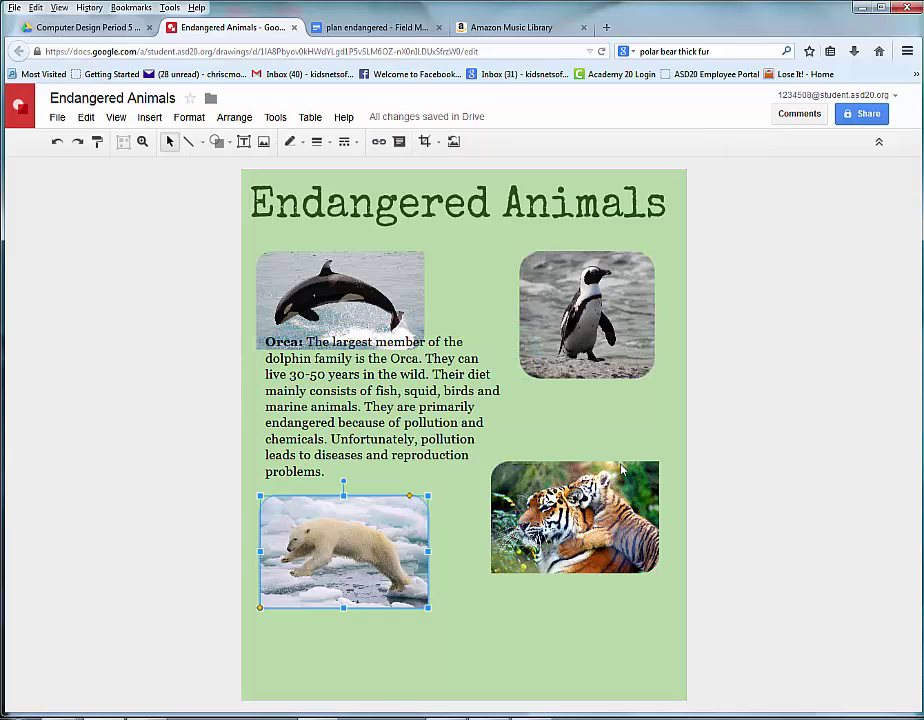
{"action": "key", "text": "ctrl+z"}
Step: View the drawing at 100% zoom
{"action": "left_click", "coordinate": [117, 117]}
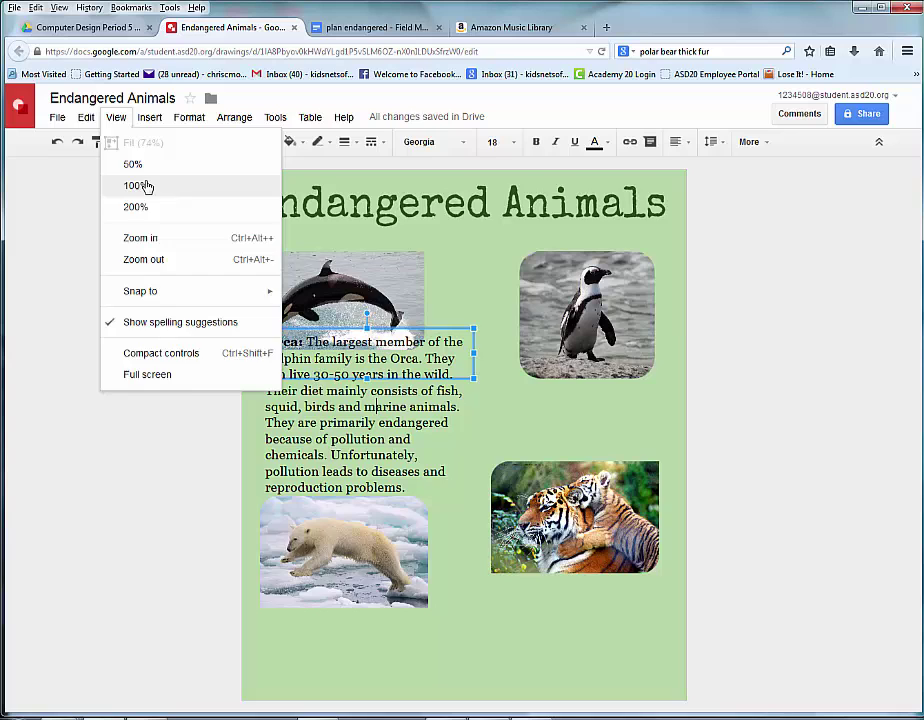
{"action": "left_click", "coordinate": [144, 185]}
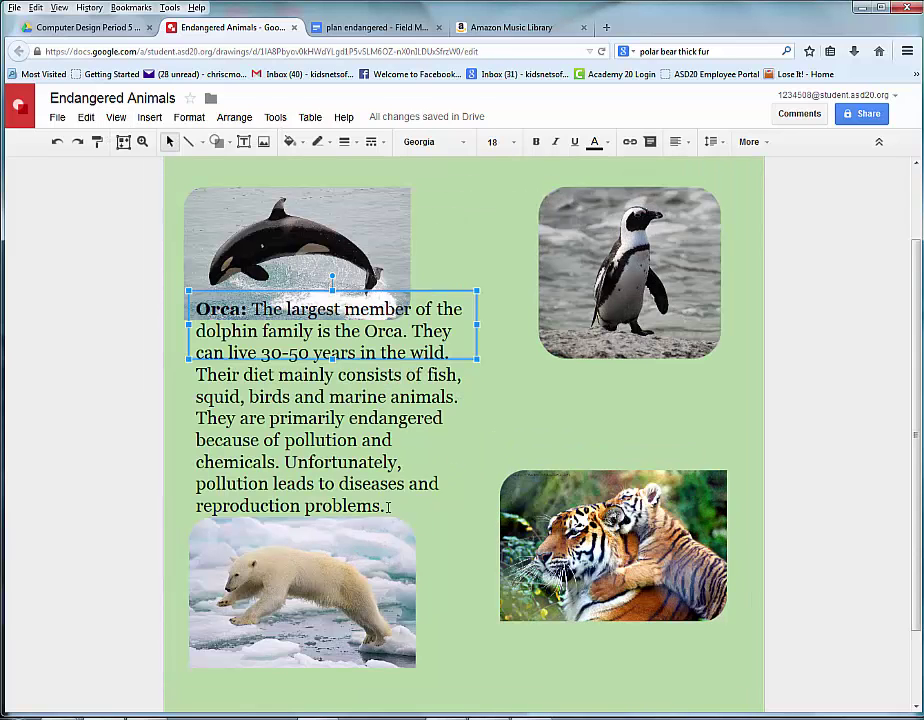
{"action": "scroll", "coordinate": [672, 429], "scroll_direction": "down", "scroll_amount": 2}
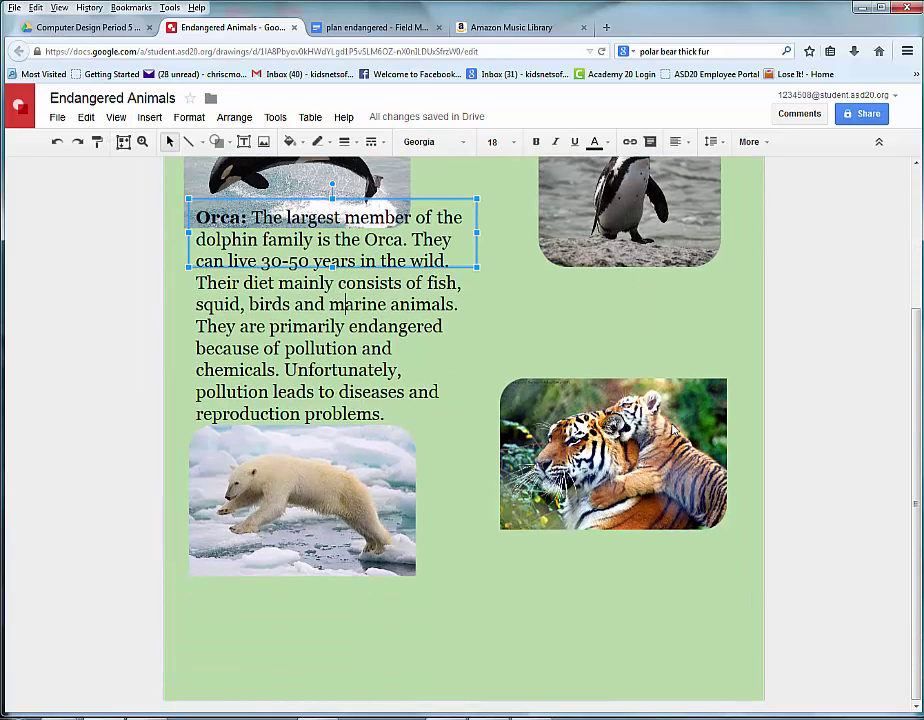
{"action": "scroll", "coordinate": [672, 424], "scroll_direction": "up", "scroll_amount": 3}
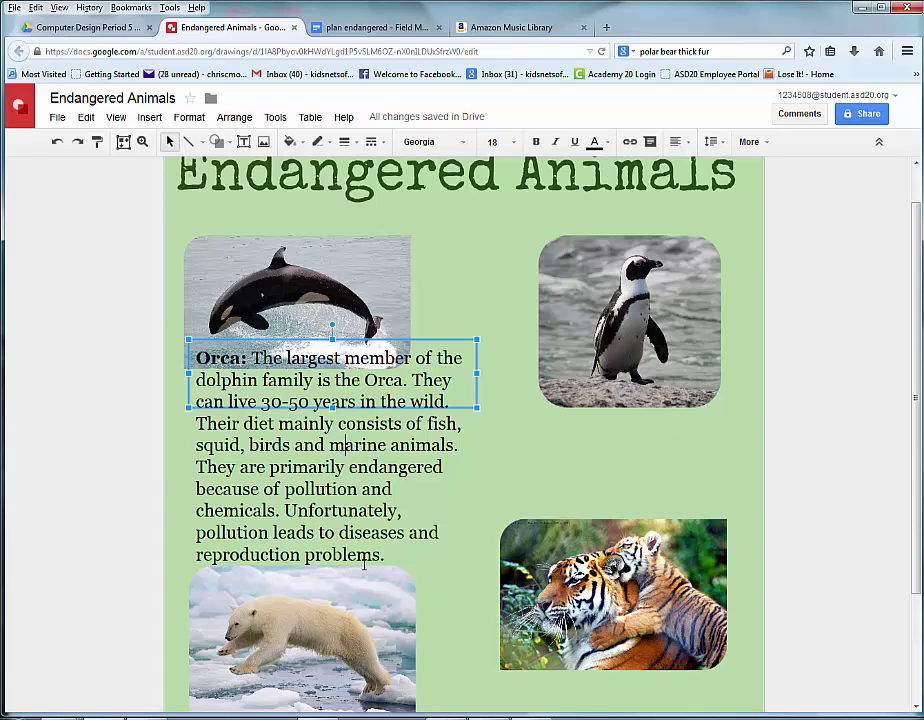
Step: Set the whole Orca paragraph to 14 point and nudge its box slightly left and down
{"action": "left_click_drag", "start_coordinate": [389, 553], "coordinate": [192, 356]}
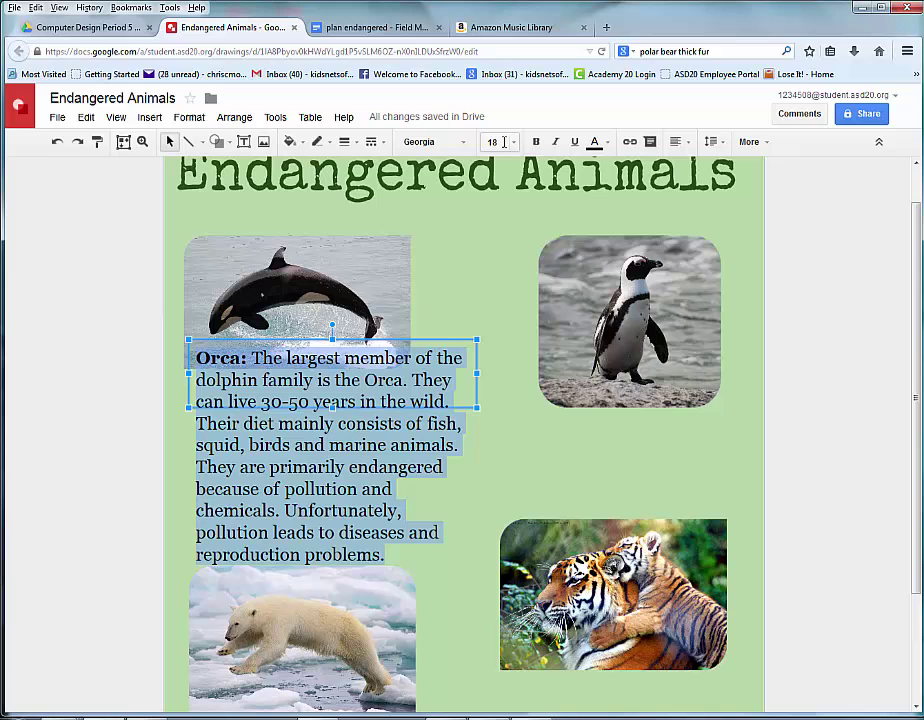
{"action": "left_click", "coordinate": [513, 146]}
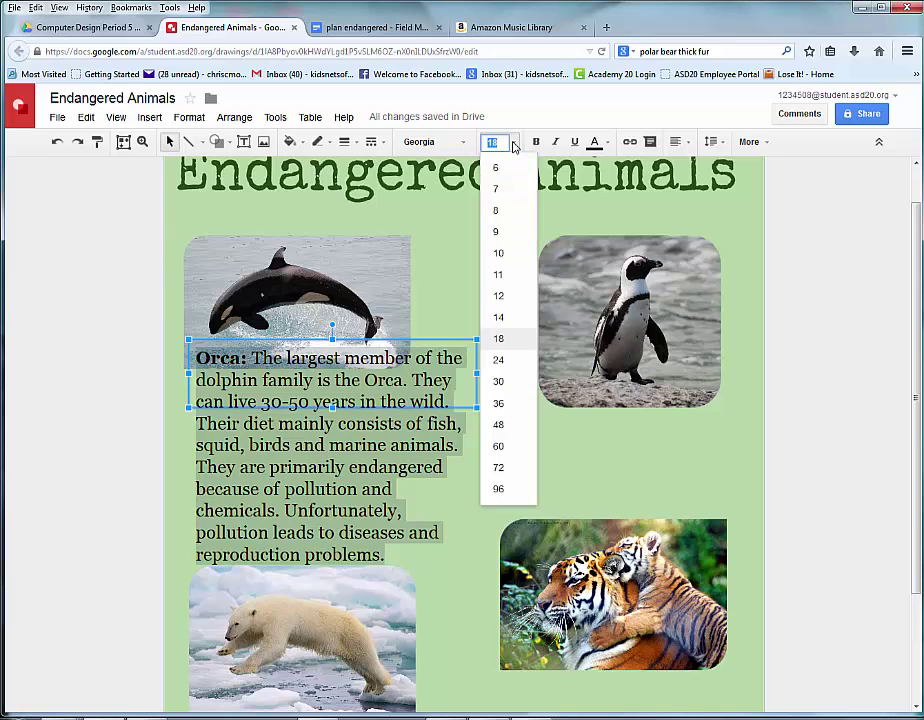
{"action": "left_click", "coordinate": [504, 299]}
{"action": "left_click", "coordinate": [513, 146]}
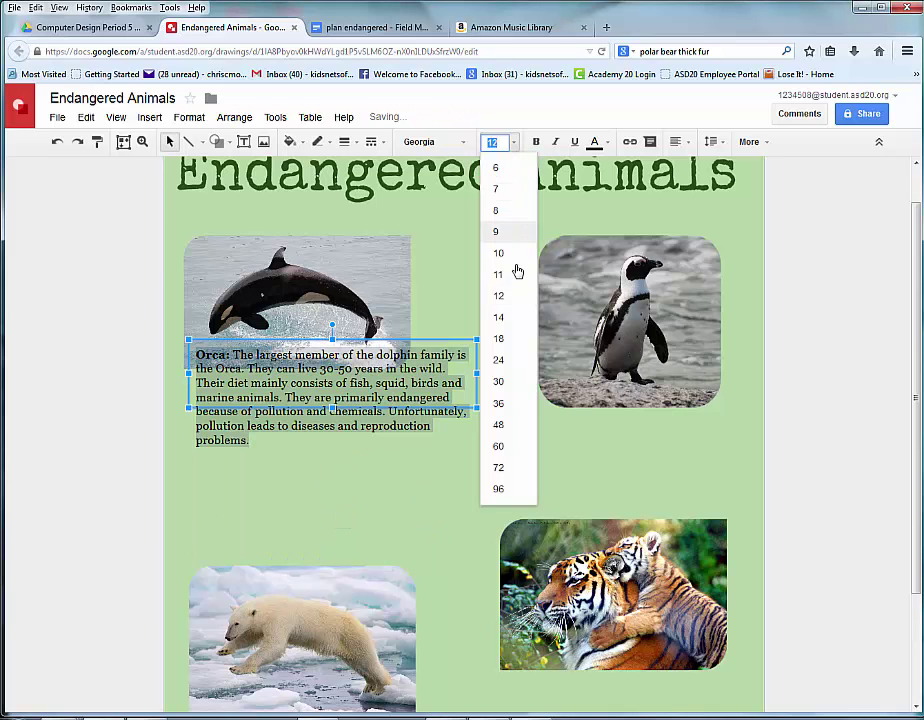
{"action": "left_click", "coordinate": [499, 317]}
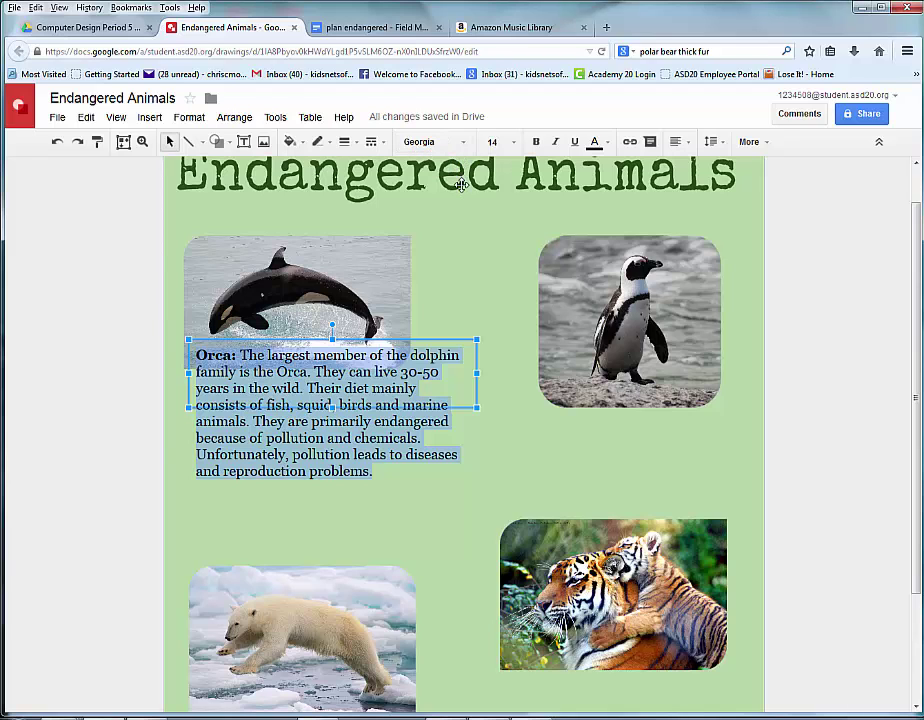
{"action": "left_click_drag", "start_coordinate": [430, 340], "coordinate": [421, 347]}
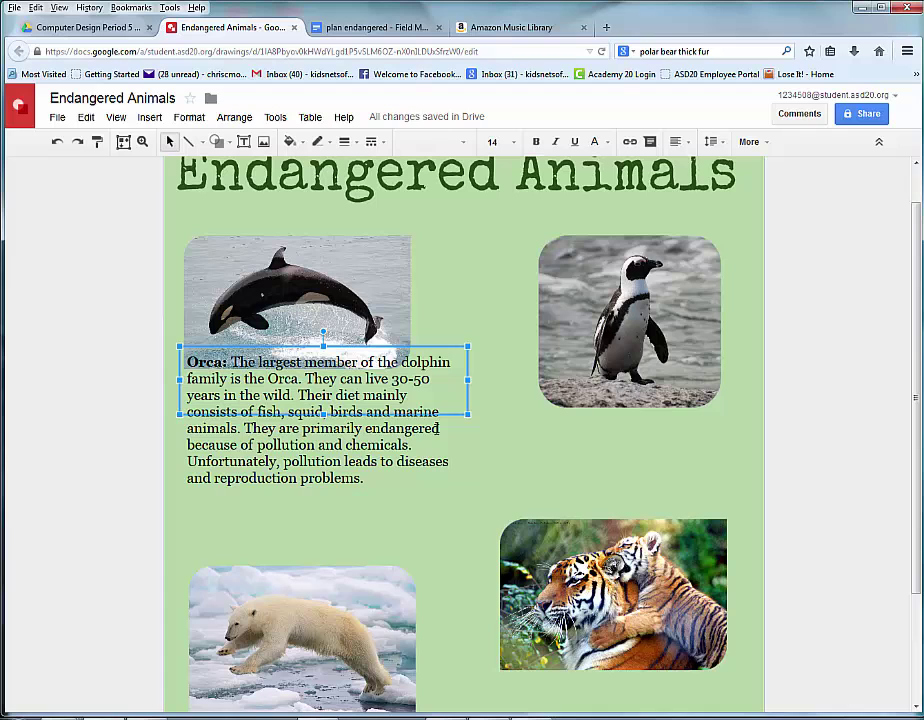
Step: Give the Orca text box a white fill and fit its size to the text
{"action": "left_click", "coordinate": [293, 142]}
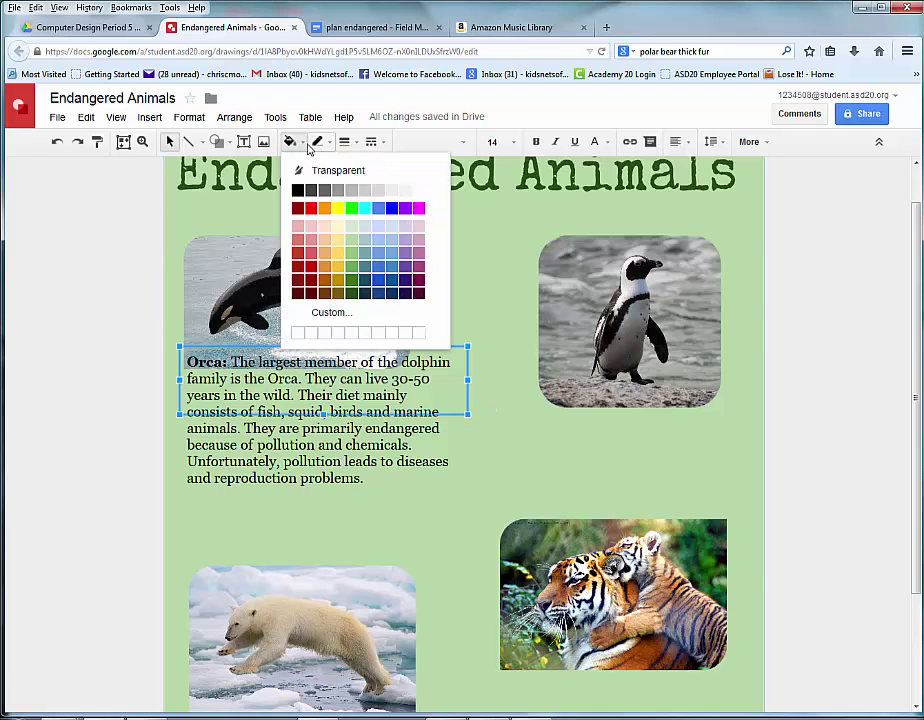
{"action": "left_click", "coordinate": [419, 191]}
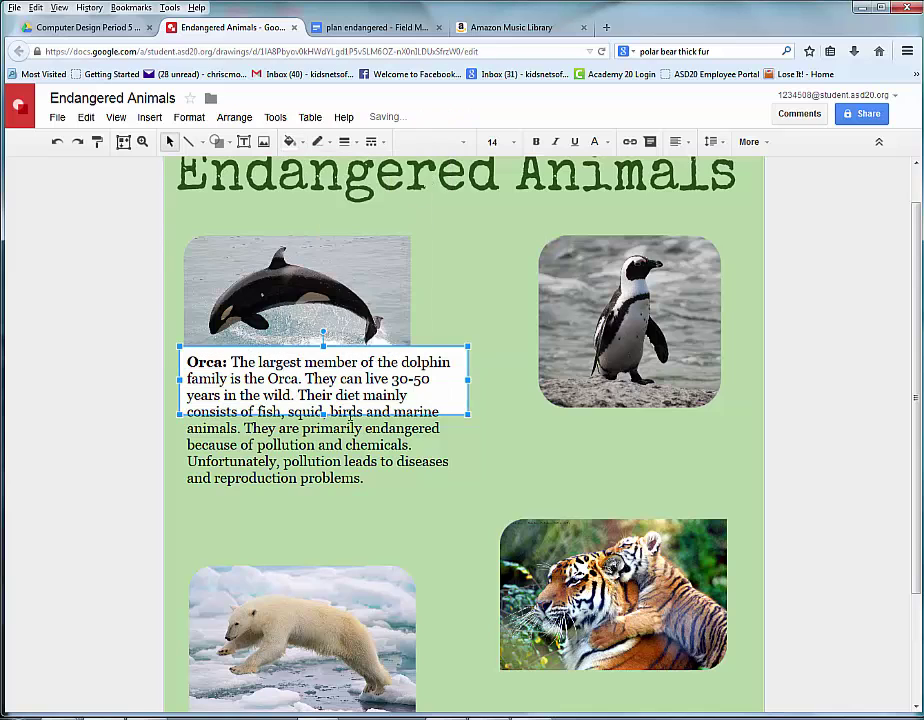
{"action": "left_click_drag", "start_coordinate": [313, 492], "coordinate": [316, 490]}
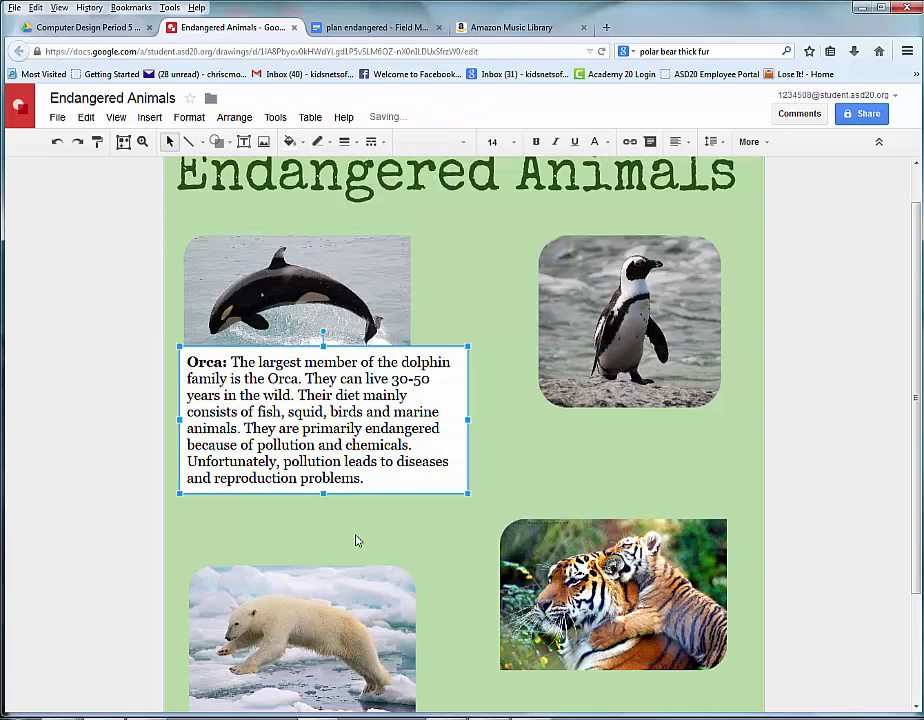
{"action": "left_click", "coordinate": [357, 539]}
{"action": "left_click", "coordinate": [437, 363]}
{"action": "left_click_drag", "start_coordinate": [437, 363], "coordinate": [438, 364]}
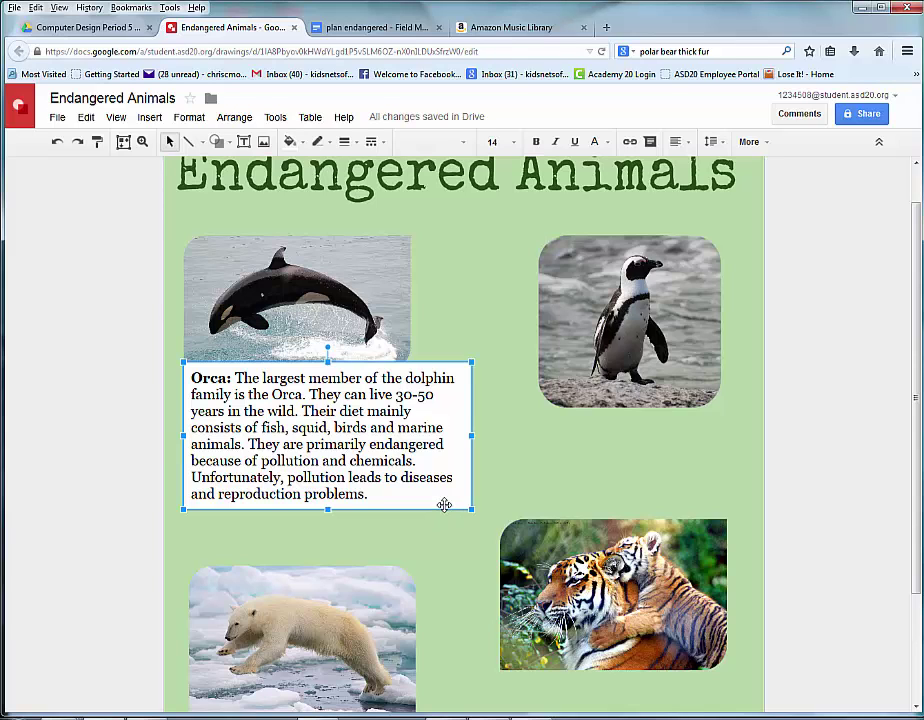
Step: Outline the Orca fact box in a dark colour
{"action": "left_click", "coordinate": [333, 145]}
{"action": "left_click", "coordinate": [391, 290]}
{"action": "left_click", "coordinate": [381, 225]}
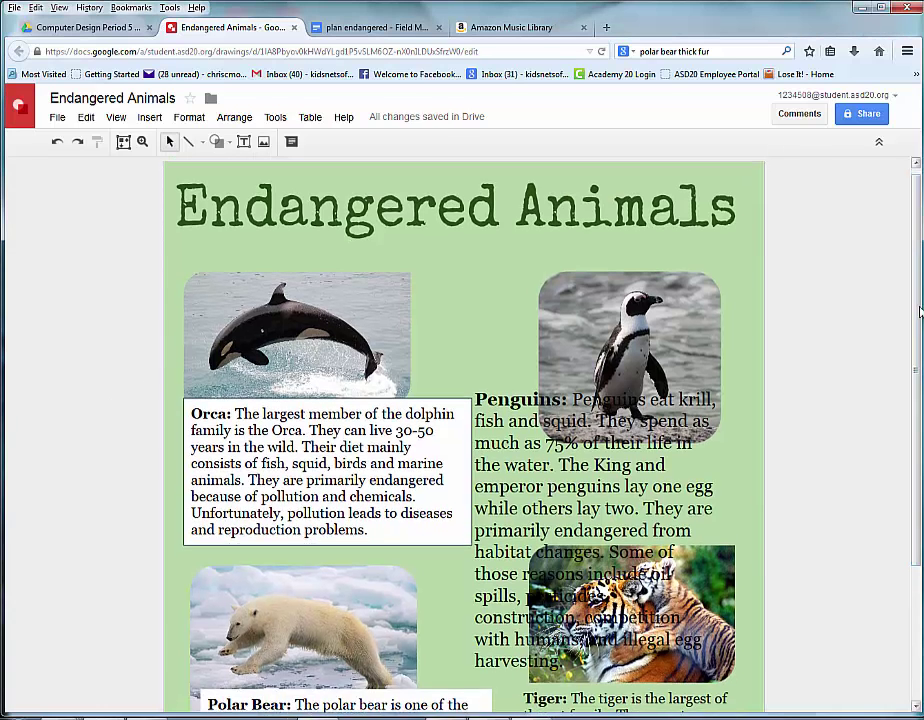
Step: Select the Orca and other fact boxes together and set their text to size 14
{"action": "scroll", "coordinate": [884, 478], "scroll_direction": "down", "scroll_amount": 3}
{"action": "scroll", "coordinate": [888, 451], "scroll_direction": "up", "scroll_amount": 4}
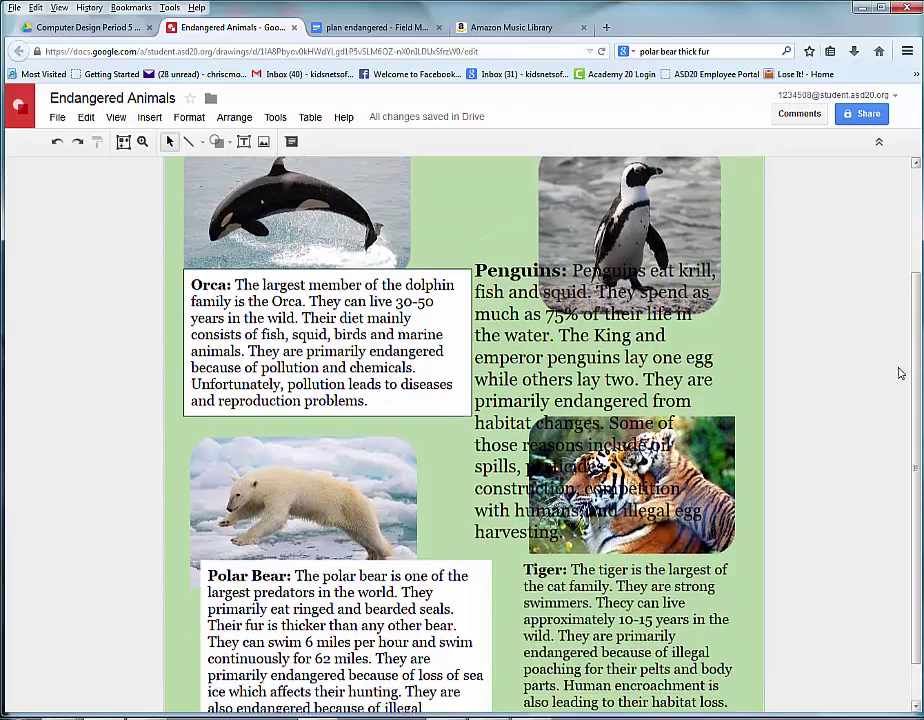
{"action": "scroll", "coordinate": [900, 380], "scroll_direction": "down", "scroll_amount": 3}
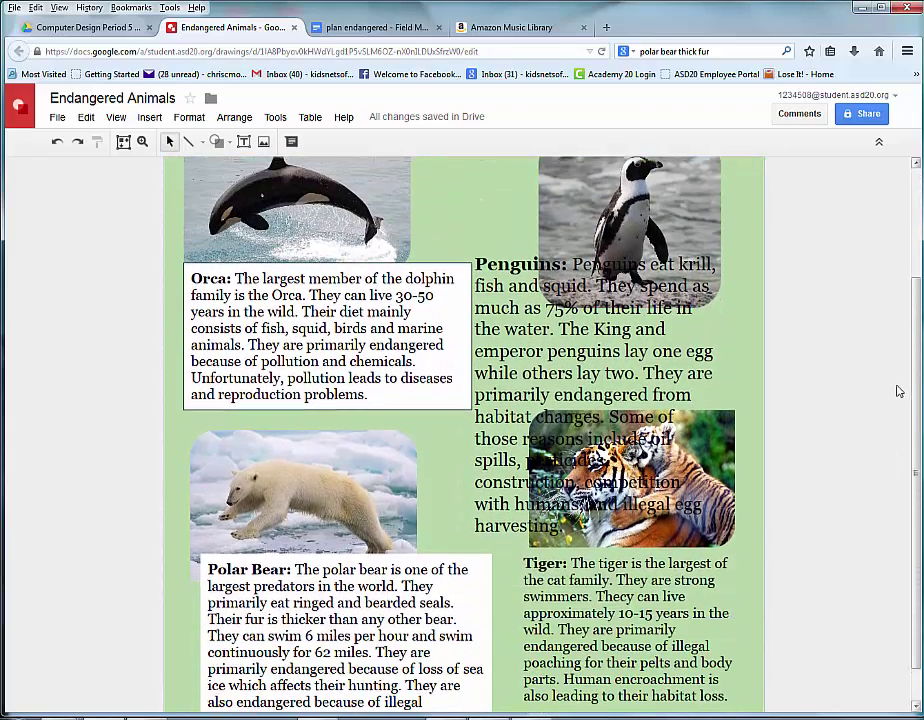
{"action": "left_click", "coordinate": [394, 275]}
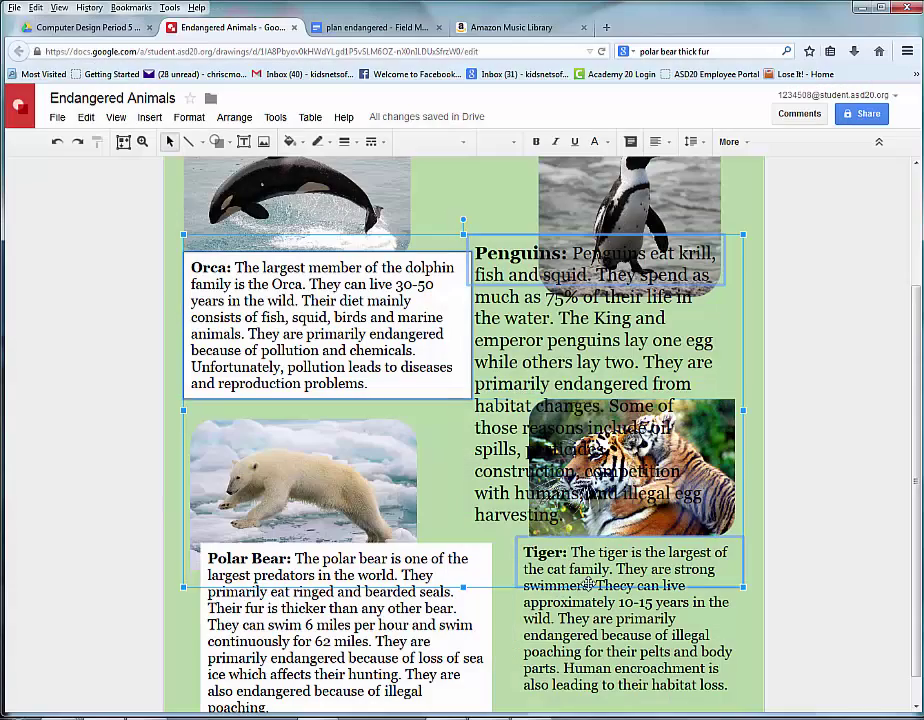
{"action": "left_click", "coordinate": [381, 605], "text": "shift"}
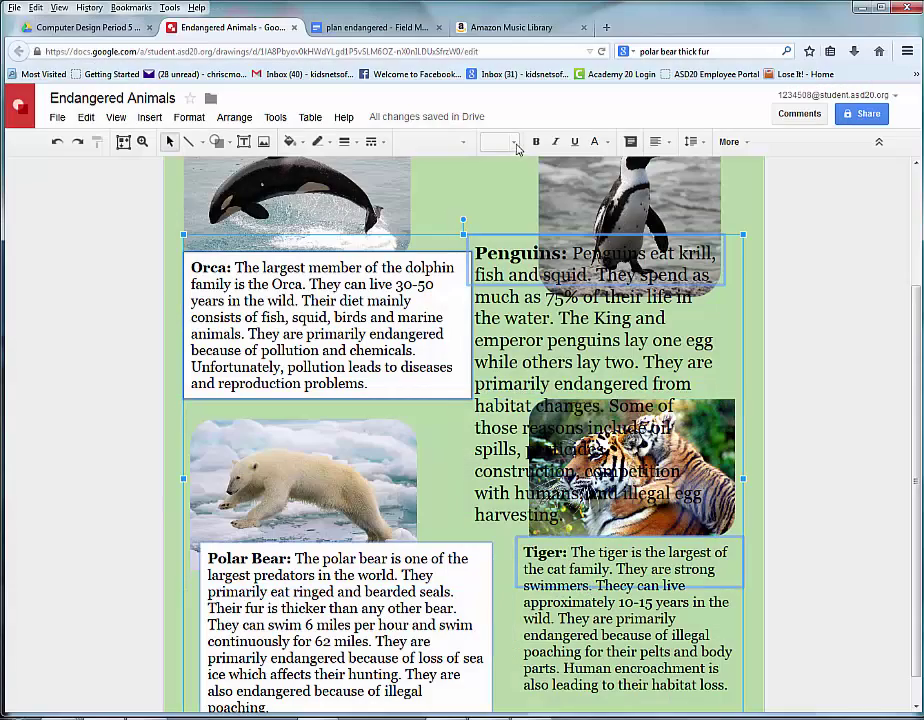
{"action": "left_click", "coordinate": [510, 142]}
{"action": "left_click", "coordinate": [496, 318]}
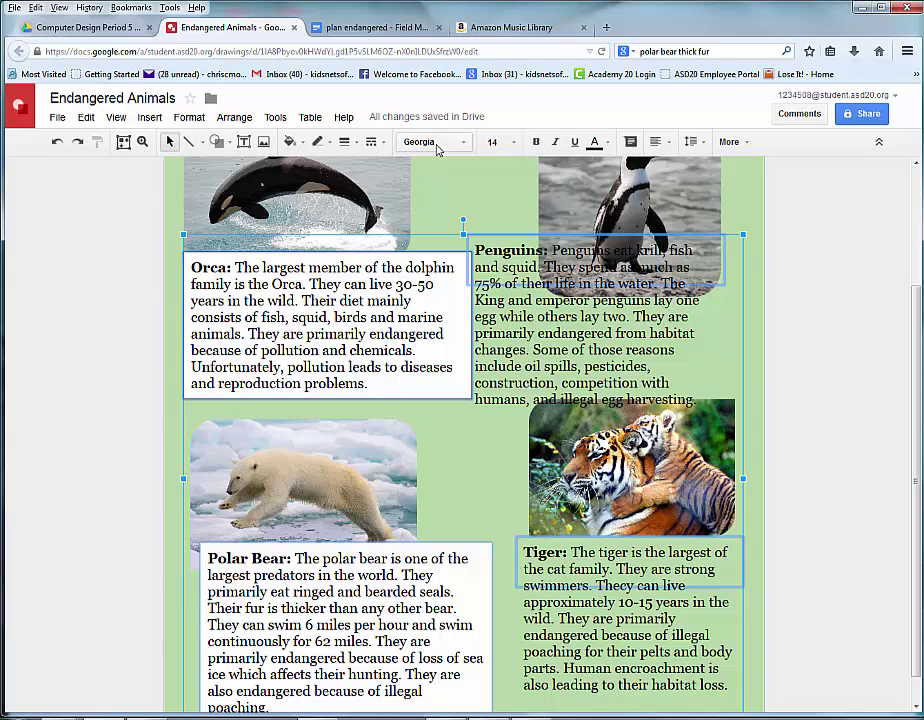
{"action": "left_click", "coordinate": [306, 144]}
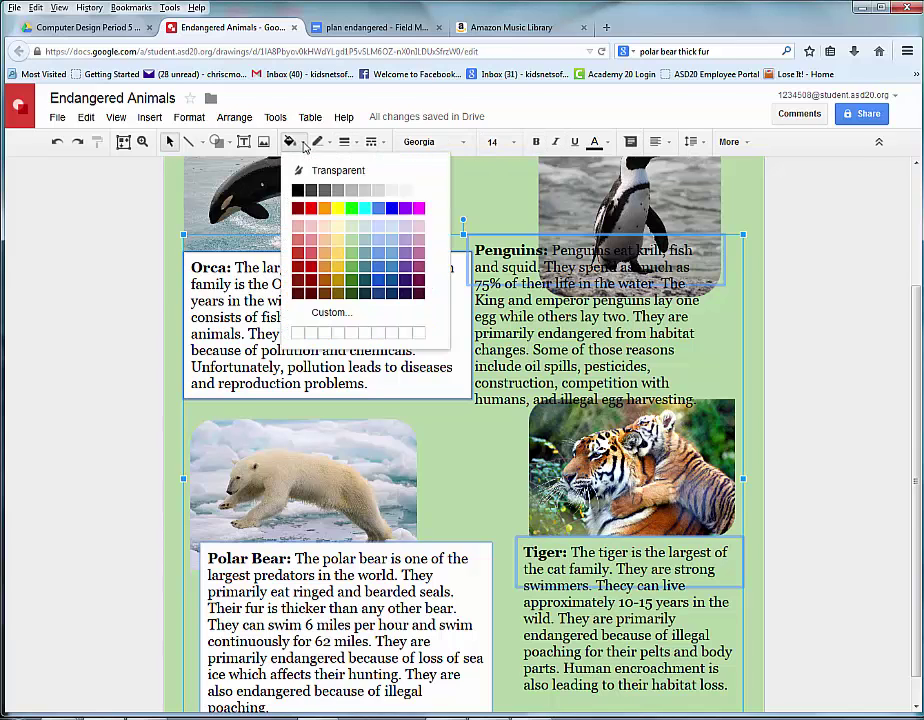
Step: Fill the Penguins box with white and stretch it down to fit its text
{"action": "left_click", "coordinate": [419, 189]}
{"action": "left_click", "coordinate": [419, 204]}
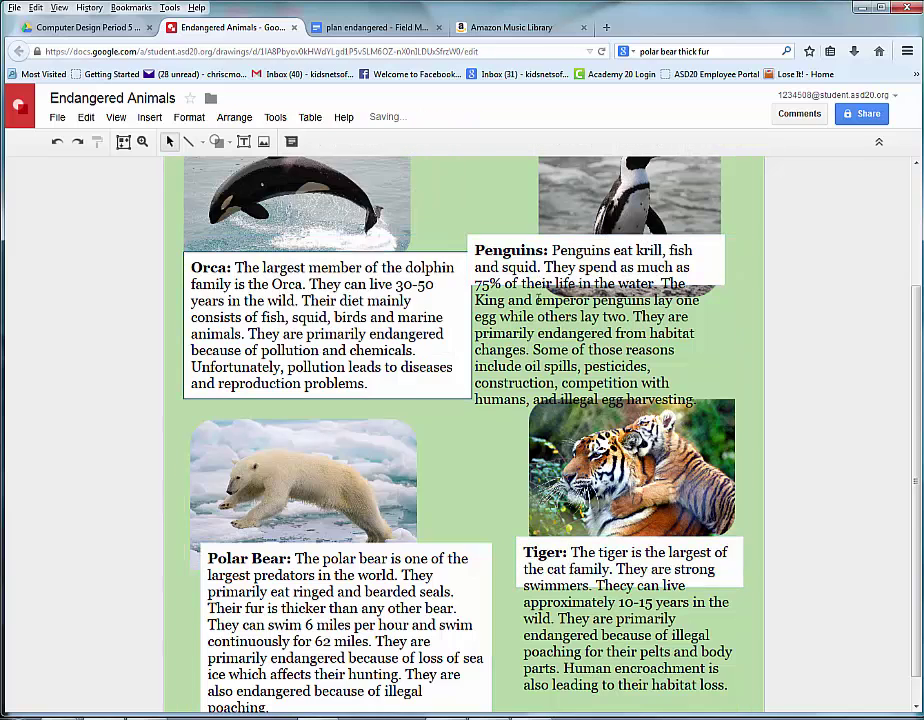
{"action": "left_click", "coordinate": [596, 282]}
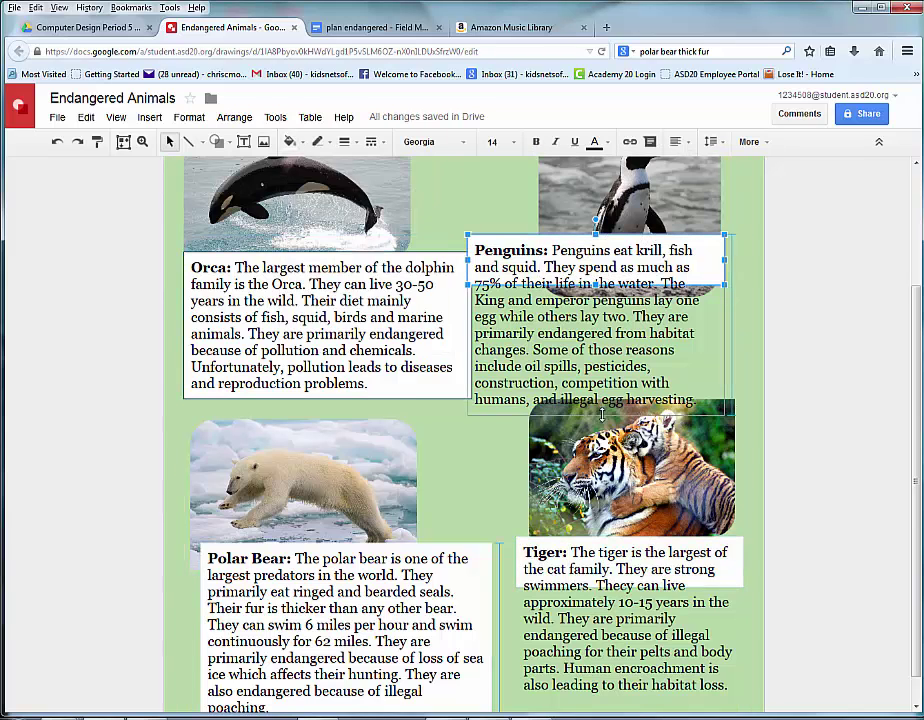
{"action": "left_click_drag", "start_coordinate": [596, 286], "coordinate": [596, 404]}
{"action": "left_click", "coordinate": [560, 560]}
{"action": "left_click", "coordinate": [427, 478]}
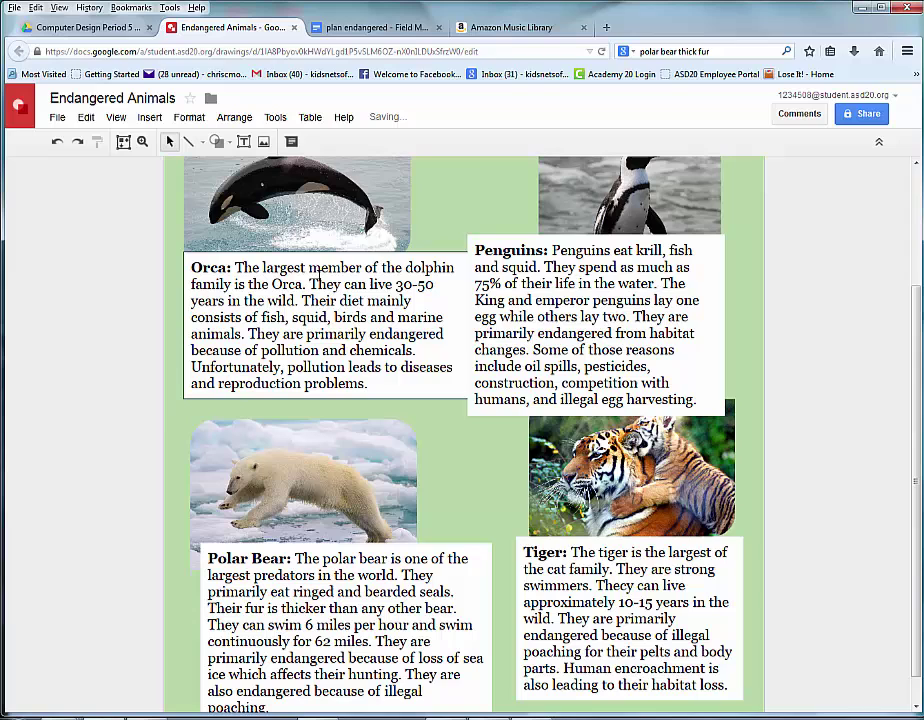
Step: Give the Orca, Penguins and Tiger fact boxes a thin dark green outline
{"action": "left_click", "coordinate": [458, 405]}
{"action": "left_click", "coordinate": [516, 407], "text": "shift"}
{"action": "left_click", "coordinate": [628, 652], "text": "shift"}
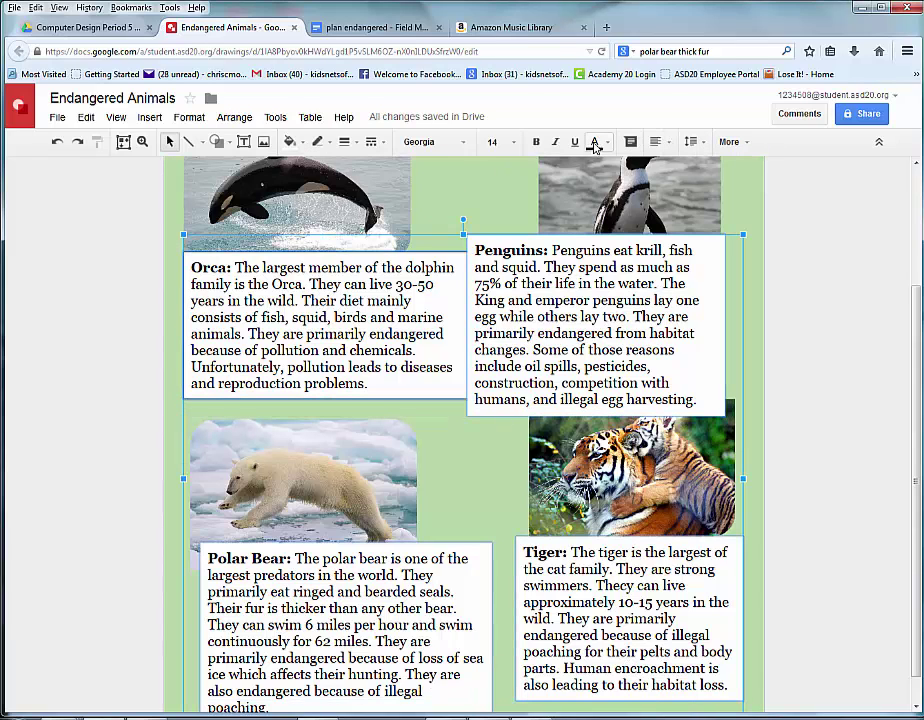
{"action": "left_click", "coordinate": [318, 142]}
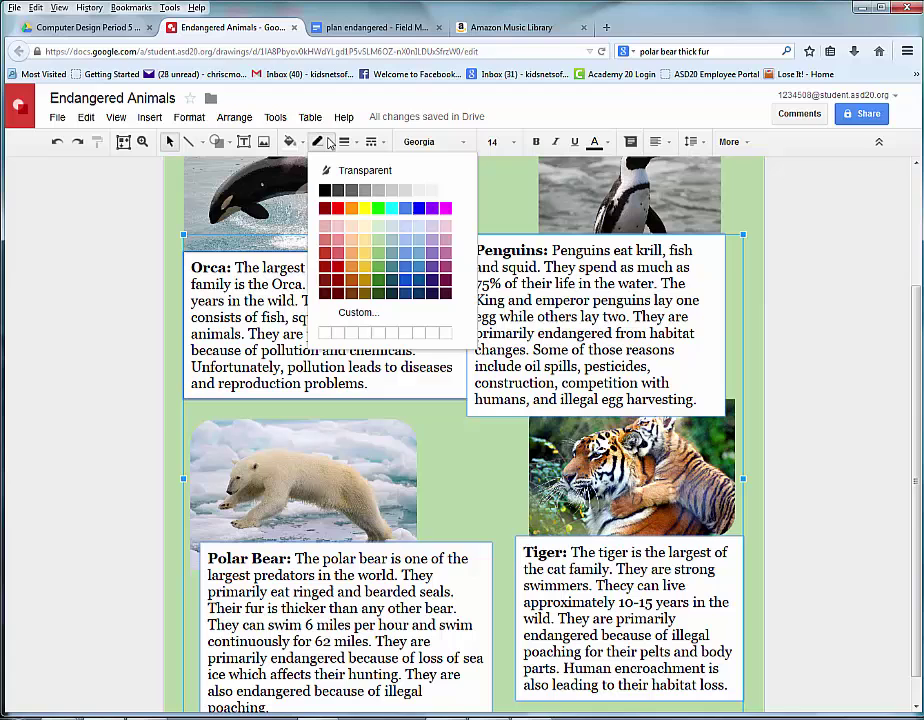
{"action": "left_click", "coordinate": [388, 291]}
{"action": "left_click", "coordinate": [386, 142]}
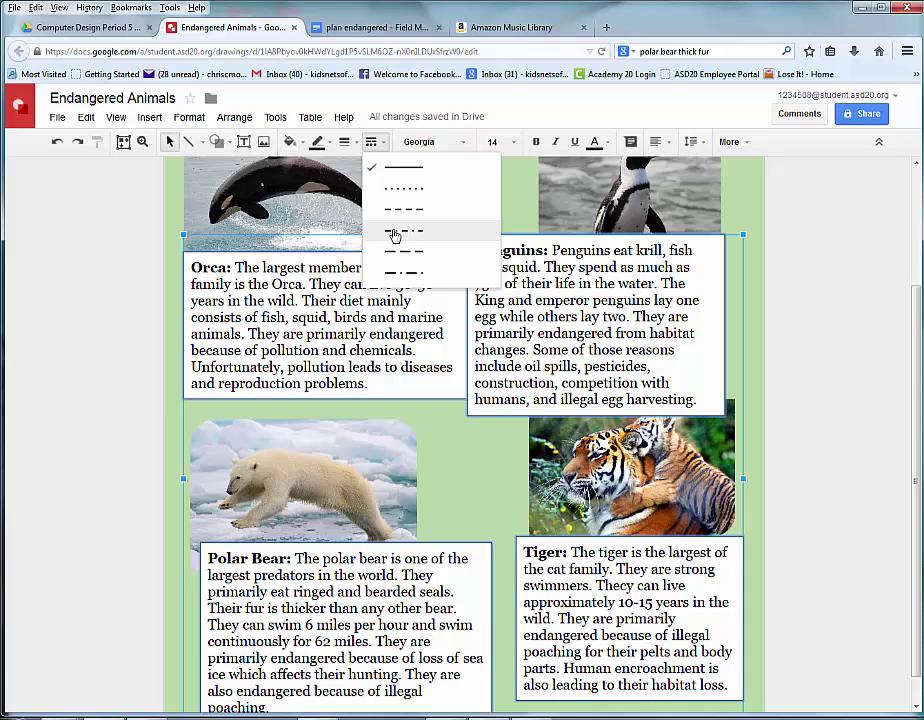
{"action": "left_click", "coordinate": [344, 142]}
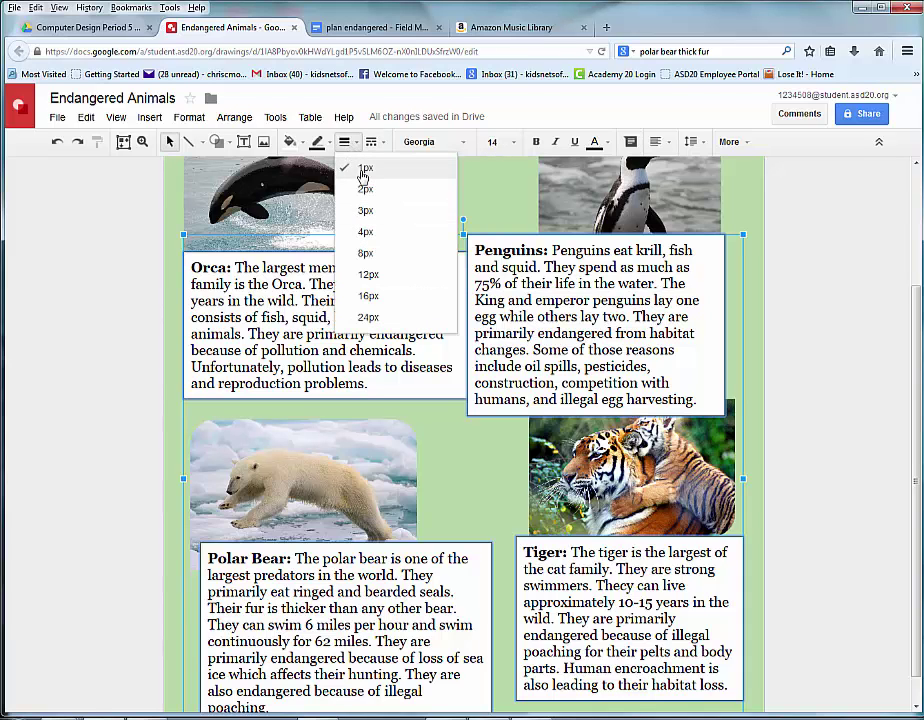
{"action": "left_click", "coordinate": [364, 170]}
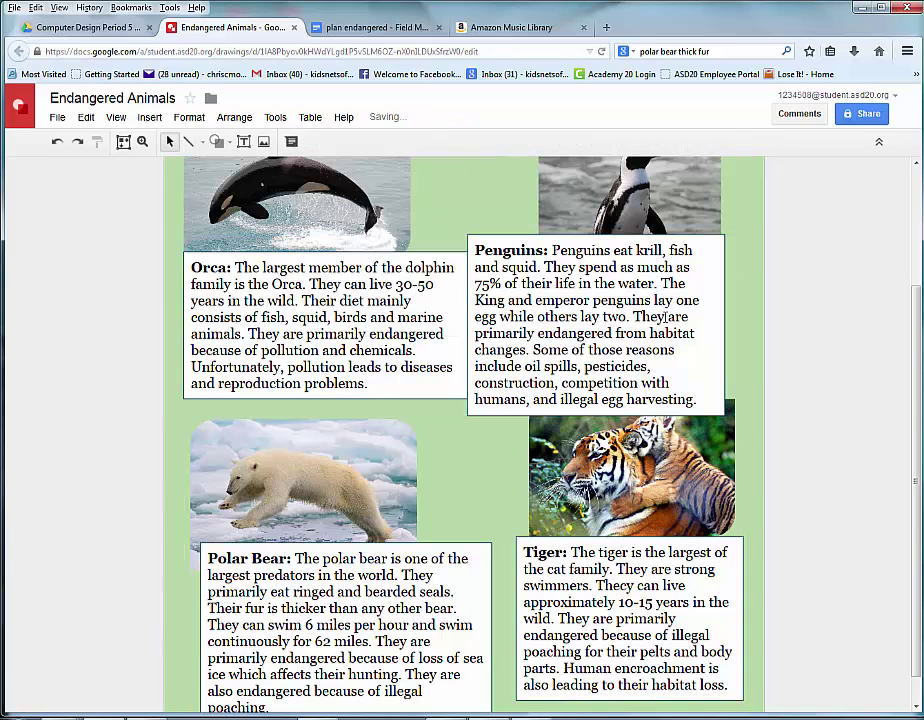
{"action": "left_click", "coordinate": [759, 283]}
{"action": "scroll", "coordinate": [335, 325], "scroll_direction": "up", "scroll_amount": 3}
Step: Shrink the orca photo and narrow the Orca fact box, fitting it directly beneath the photo
{"action": "left_click", "coordinate": [335, 325]}
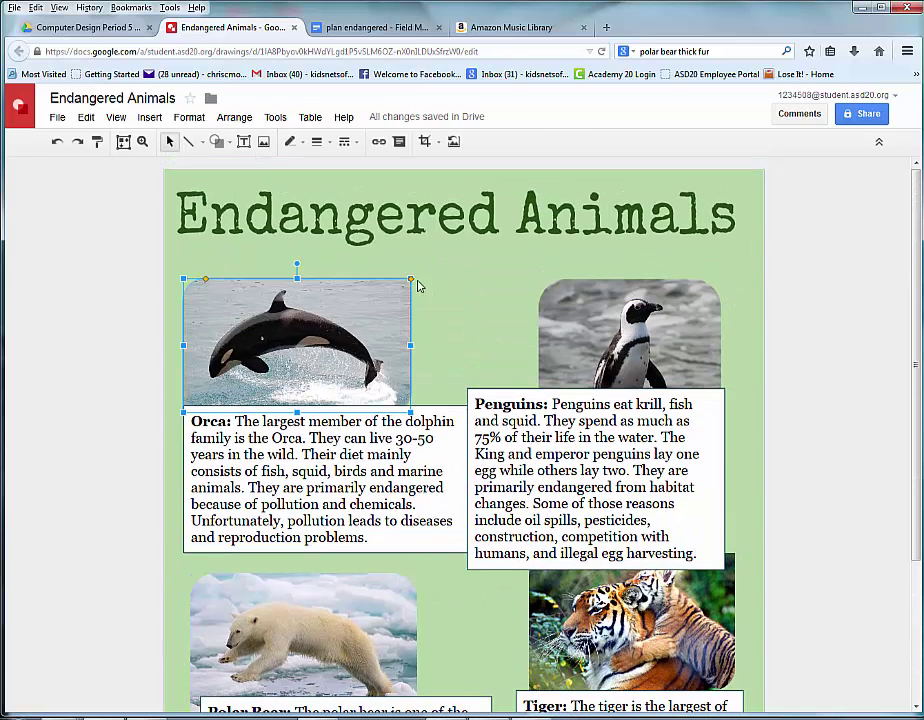
{"action": "left_click_drag", "start_coordinate": [183, 277], "coordinate": [202, 288]}
{"action": "left_click_drag", "start_coordinate": [256, 318], "coordinate": [230, 284]}
{"action": "left_click", "coordinate": [274, 401]}
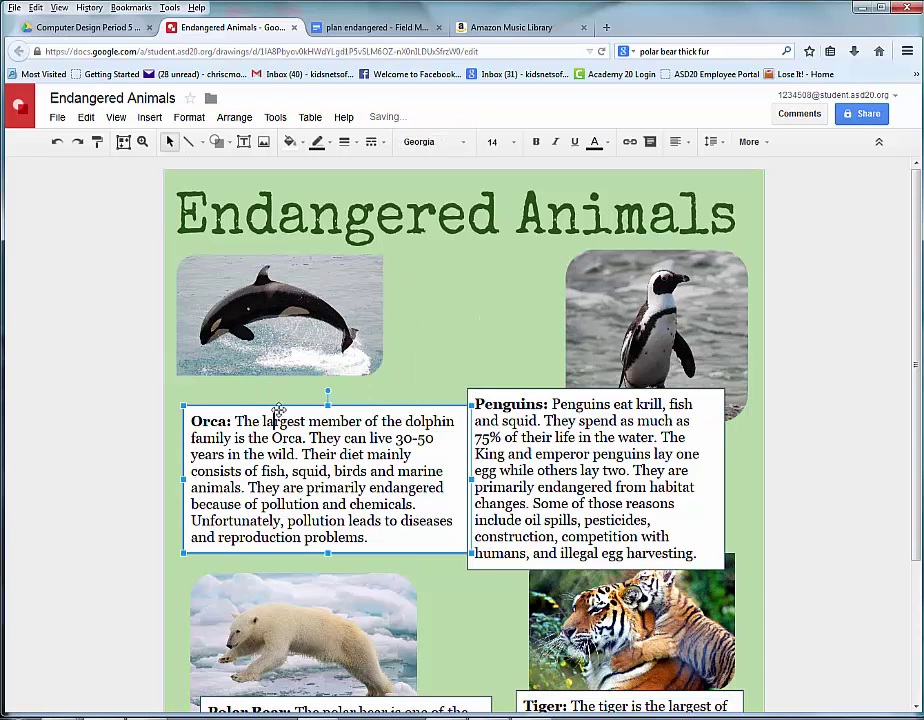
{"action": "left_click_drag", "start_coordinate": [274, 401], "coordinate": [270, 370]}
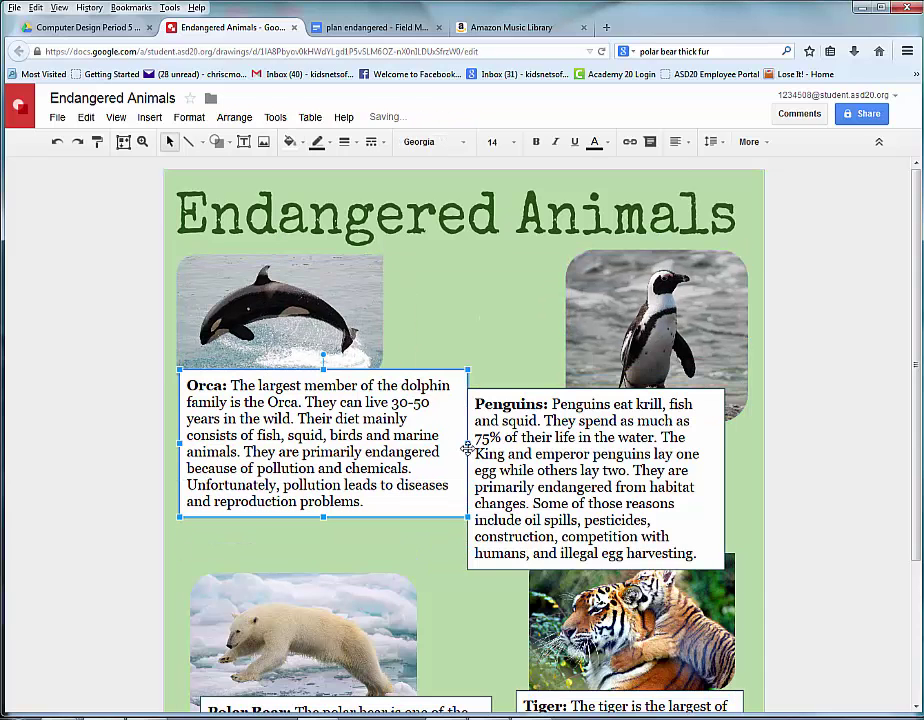
{"action": "left_click_drag", "start_coordinate": [466, 443], "coordinate": [446, 443]}
{"action": "mouse_move", "coordinate": [313, 517]}
{"action": "left_mouse_down"}
{"action": "mouse_move", "coordinate": [314, 528]}
{"action": "mouse_move", "coordinate": [321, 521]}
{"action": "left_mouse_up"}
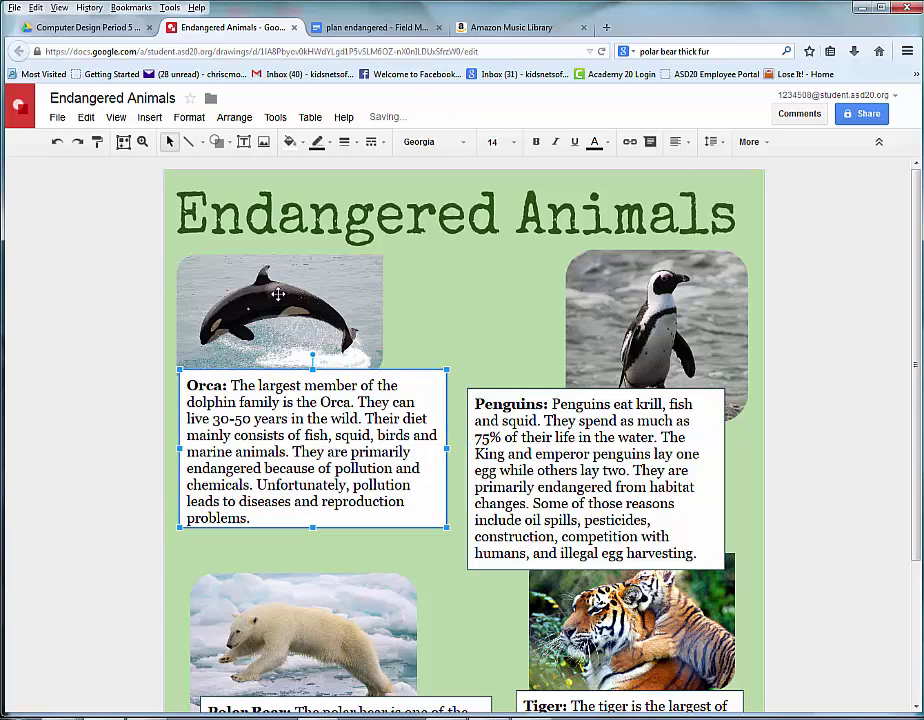
{"action": "mouse_move", "coordinate": [341, 369]}
{"action": "left_mouse_down"}
{"action": "mouse_move", "coordinate": [342, 385]}
{"action": "mouse_move", "coordinate": [332, 377]}
{"action": "left_mouse_up"}
Step: Move the penguin photo to the right edge and shrink it
{"action": "left_click_drag", "start_coordinate": [575, 345], "coordinate": [452, 378]}
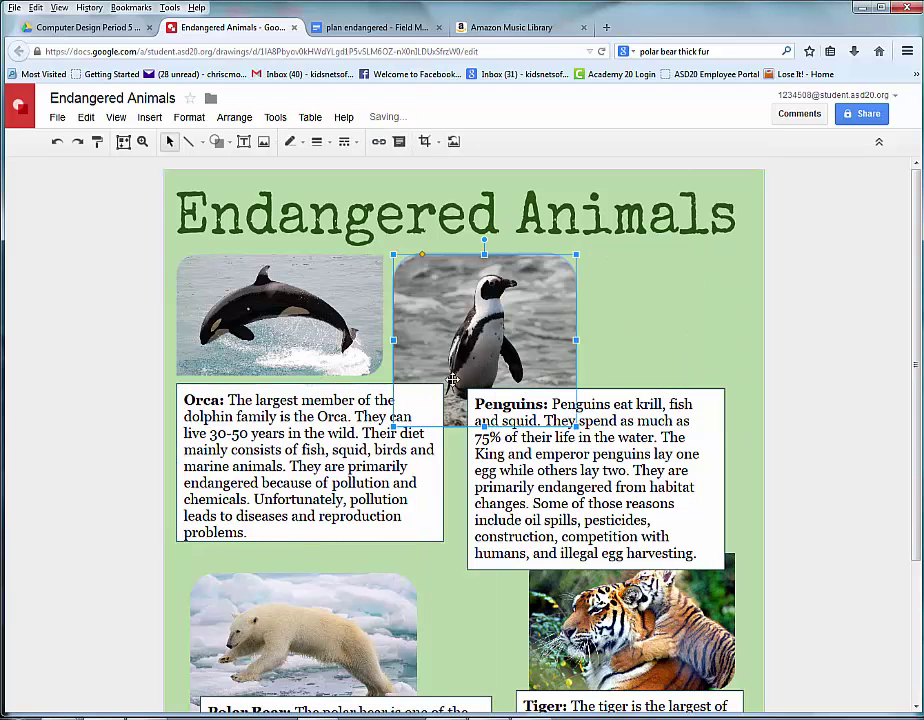
{"action": "left_click_drag", "start_coordinate": [497, 348], "coordinate": [633, 327]}
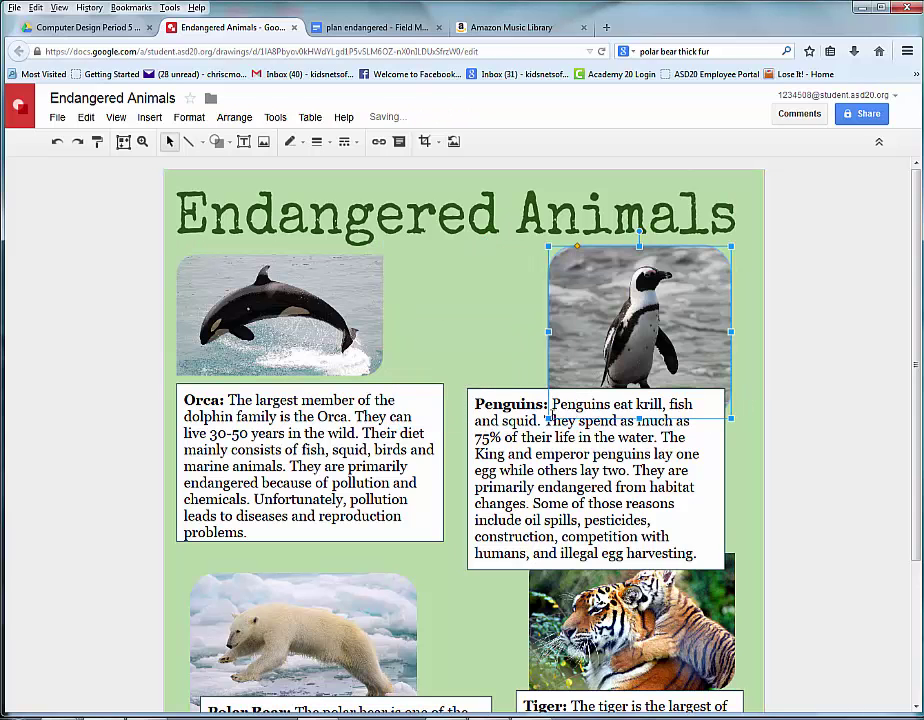
{"action": "left_click_drag", "start_coordinate": [548, 417], "coordinate": [574, 393]}
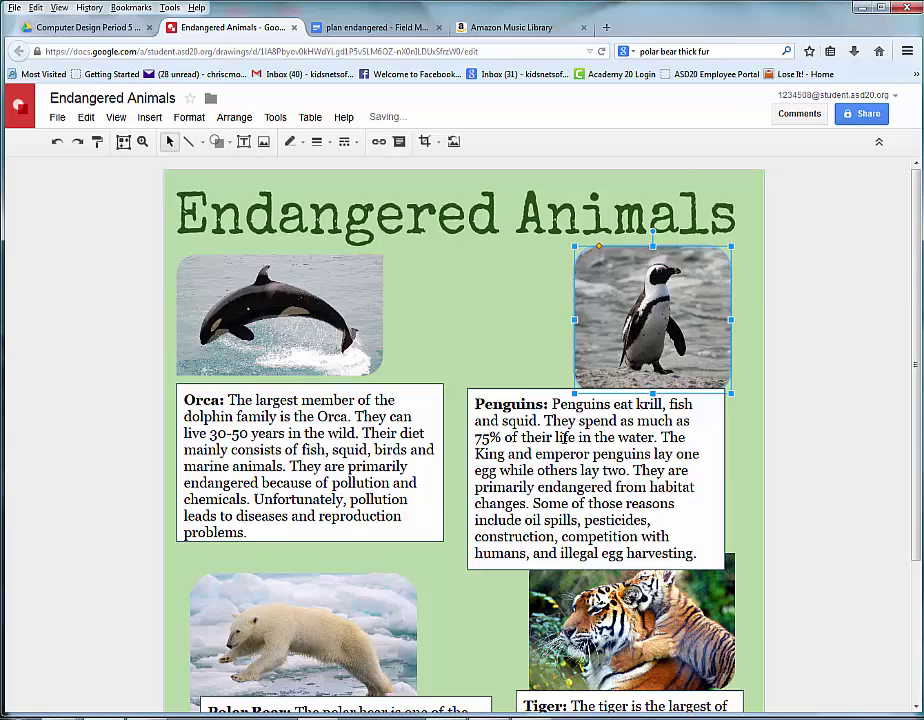
{"action": "scroll", "coordinate": [831, 474], "scroll_direction": "down", "scroll_amount": 3}
Step: Nudge the Polar Bear fact box left under its photo, then select the polar bear and tiger photos
{"action": "left_click", "coordinate": [522, 549]}
{"action": "left_click", "coordinate": [443, 516]}
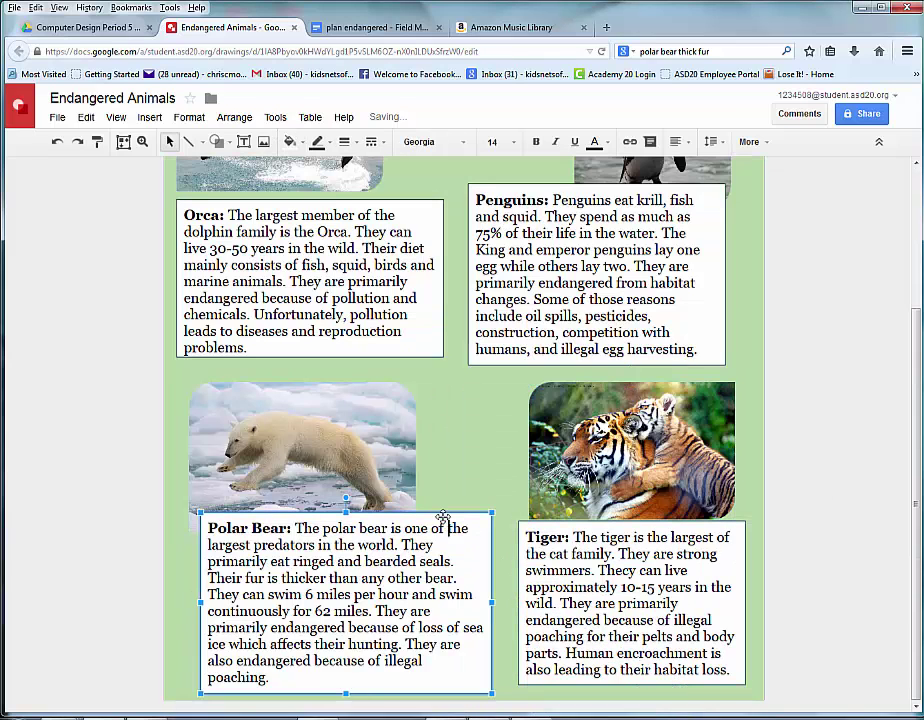
{"action": "left_click_drag", "start_coordinate": [443, 516], "coordinate": [431, 516]}
{"action": "left_click", "coordinate": [802, 561]}
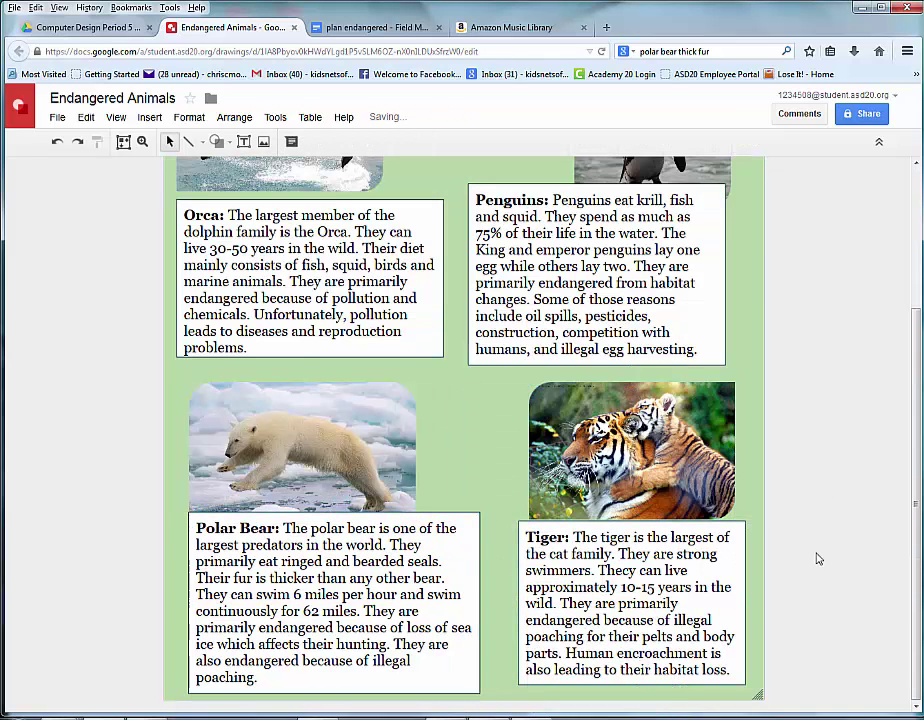
{"action": "left_click", "coordinate": [320, 404]}
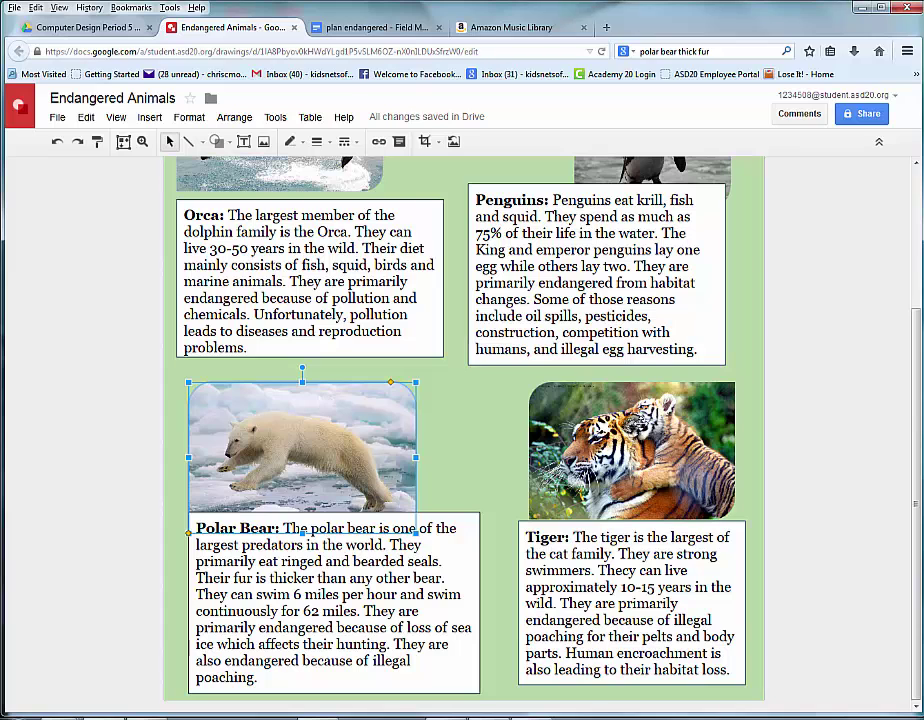
{"action": "left_click", "coordinate": [715, 441], "text": "shift"}
{"action": "scroll", "coordinate": [742, 350], "scroll_direction": "up", "scroll_amount": 3}
Step: Give all four animal photos a 1px dark green border
{"action": "left_click", "coordinate": [334, 289], "text": "shift"}
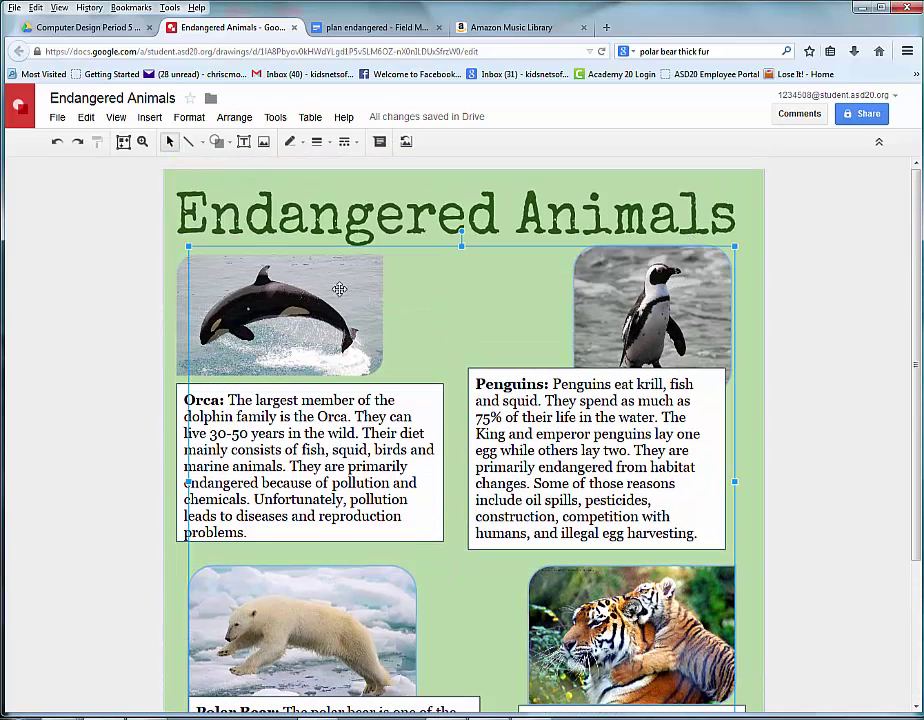
{"action": "left_click", "coordinate": [292, 141]}
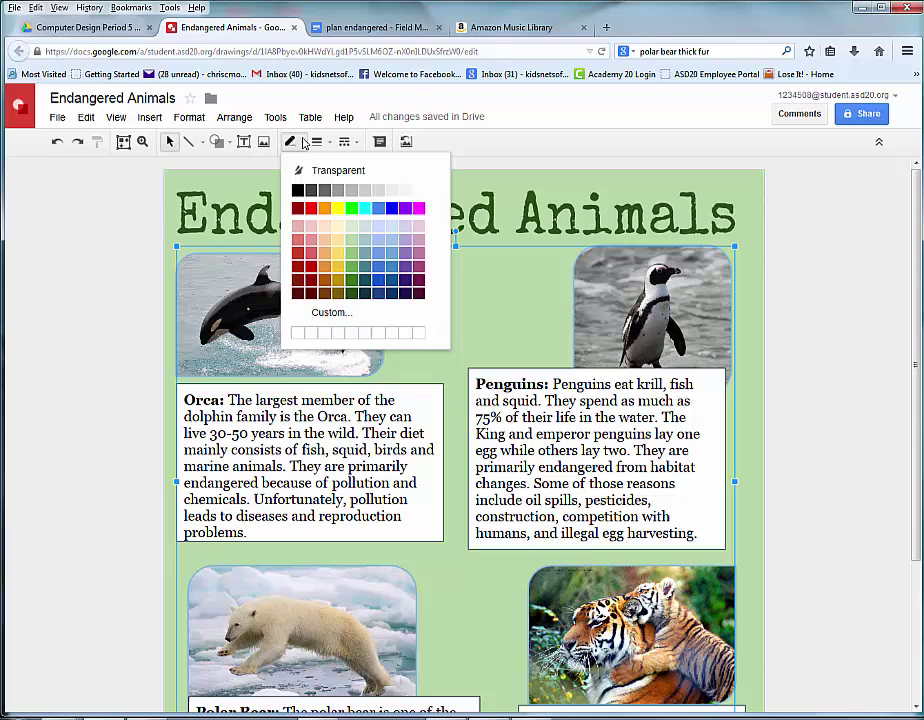
{"action": "left_click", "coordinate": [352, 281]}
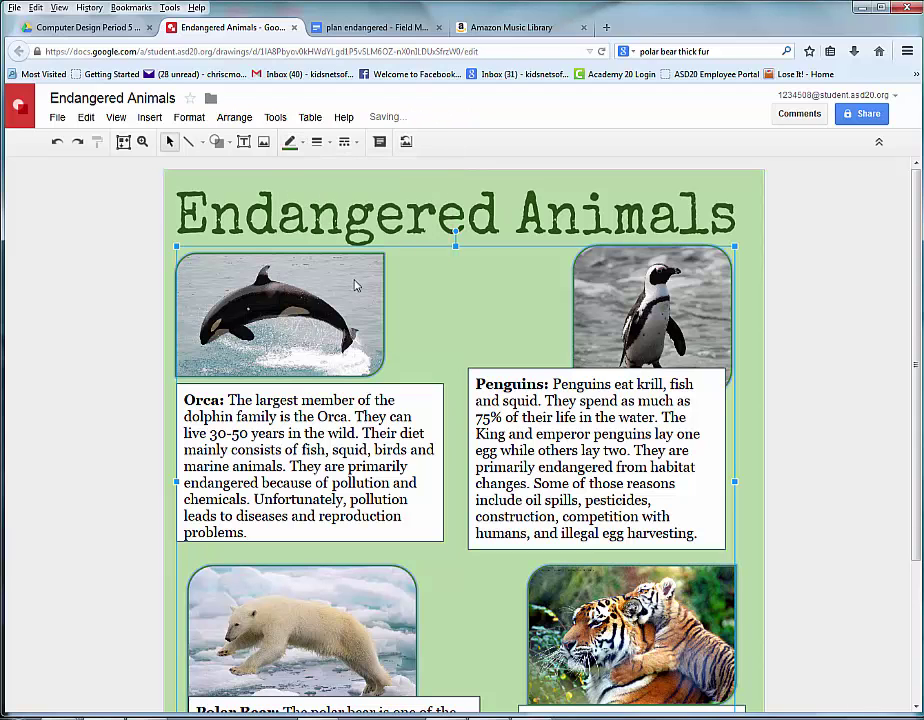
{"action": "left_click", "coordinate": [318, 142]}
{"action": "left_click", "coordinate": [326, 166]}
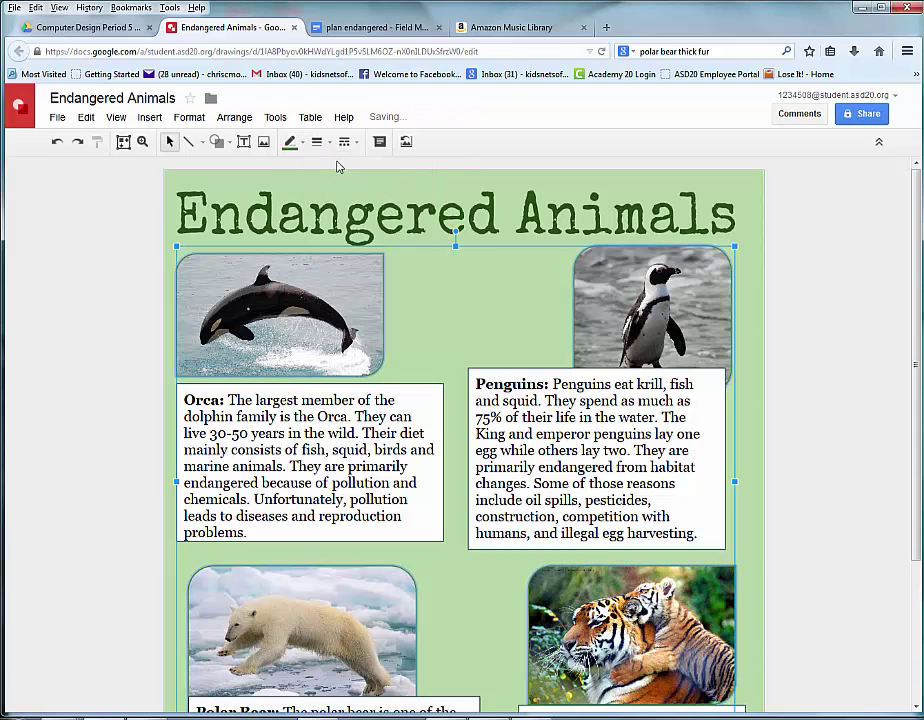
{"action": "left_click", "coordinate": [352, 142]}
{"action": "scroll", "coordinate": [370, 189], "scroll_direction": "down", "scroll_amount": 3}
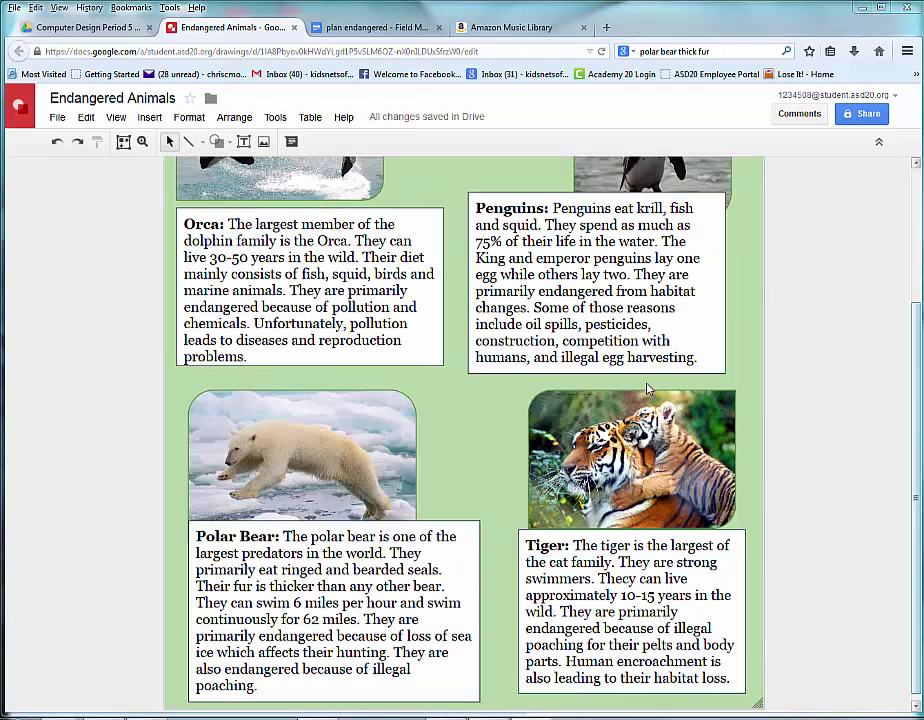
Step: Nudge the Polar Bear fact box left and try repositioning the tiger photo and box, undoing the move
{"action": "left_click", "coordinate": [388, 435]}
{"action": "left_click", "coordinate": [372, 553]}
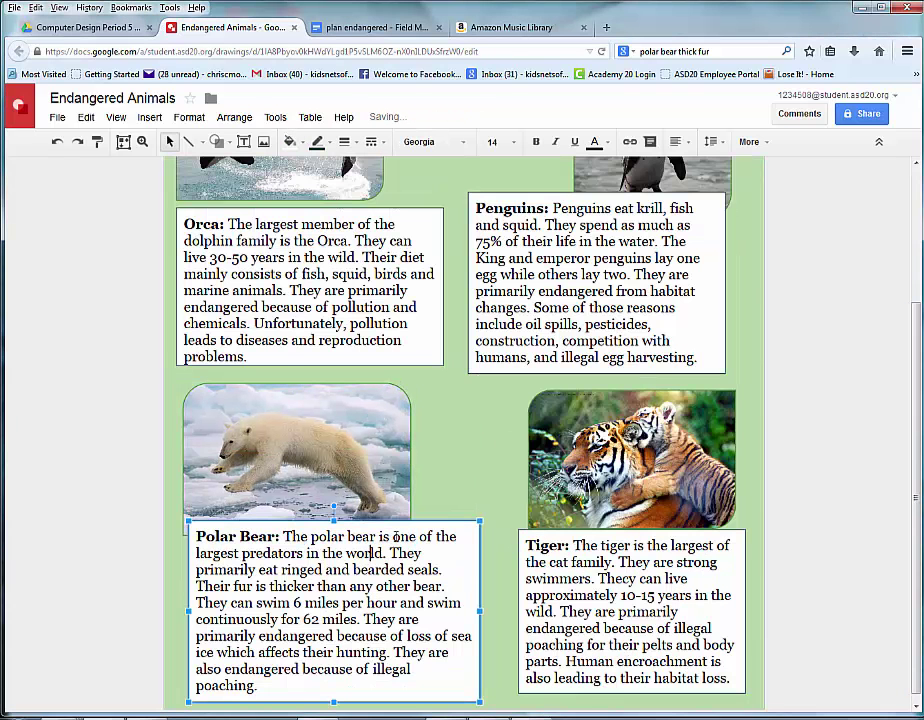
{"action": "left_click_drag", "start_coordinate": [399, 522], "coordinate": [394, 522]}
{"action": "left_click_drag", "start_coordinate": [630, 460], "coordinate": [497, 448]}
{"action": "left_click", "coordinate": [645, 545]}
{"action": "left_click_drag", "start_coordinate": [645, 530], "coordinate": [674, 535]}
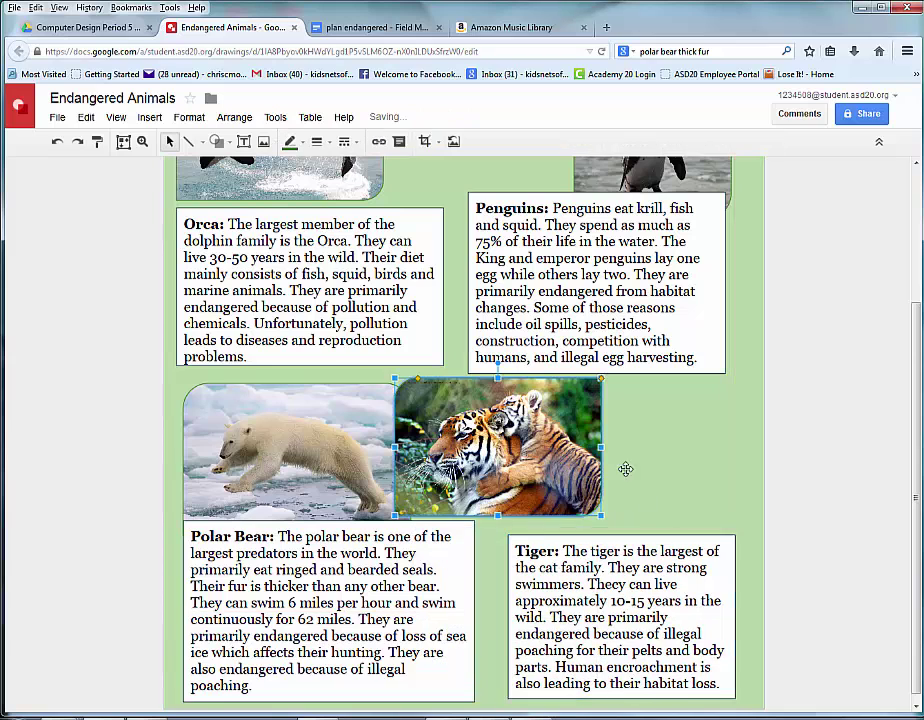
{"action": "key", "text": "ctrl+z"}
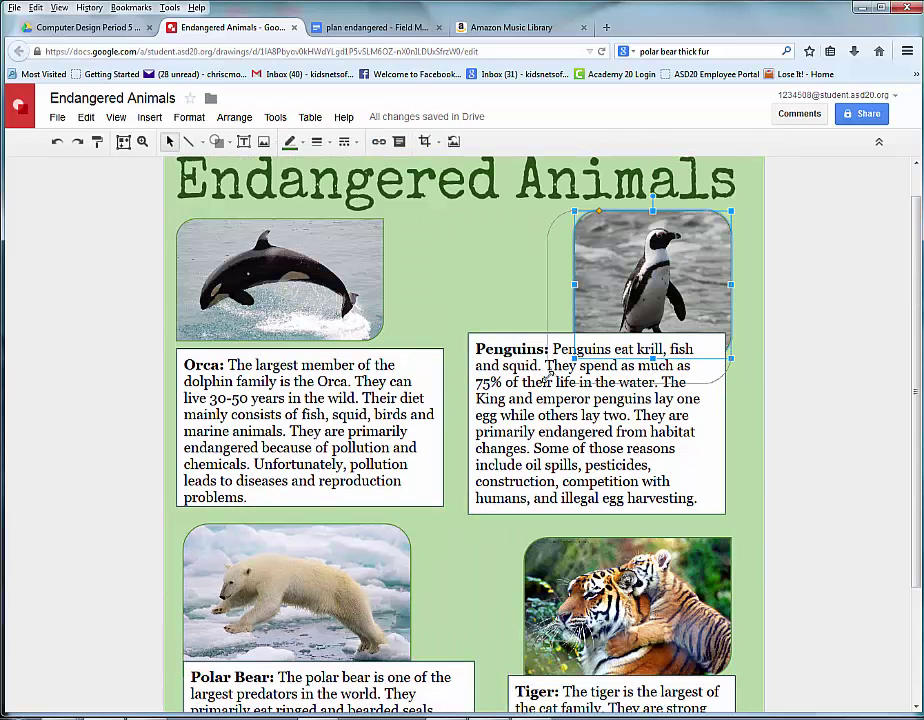
Step: Enlarge the penguin and orca photos by dragging their corners
{"action": "left_click_drag", "start_coordinate": [574, 356], "coordinate": [547, 372]}
{"action": "left_click", "coordinate": [285, 305]}
{"action": "left_click_drag", "start_coordinate": [380, 340], "coordinate": [404, 352]}
Step: Widen and shorten the Penguins box to line up with the Orca box, making the Orca box slightly taller
{"action": "left_click", "coordinate": [726, 423]}
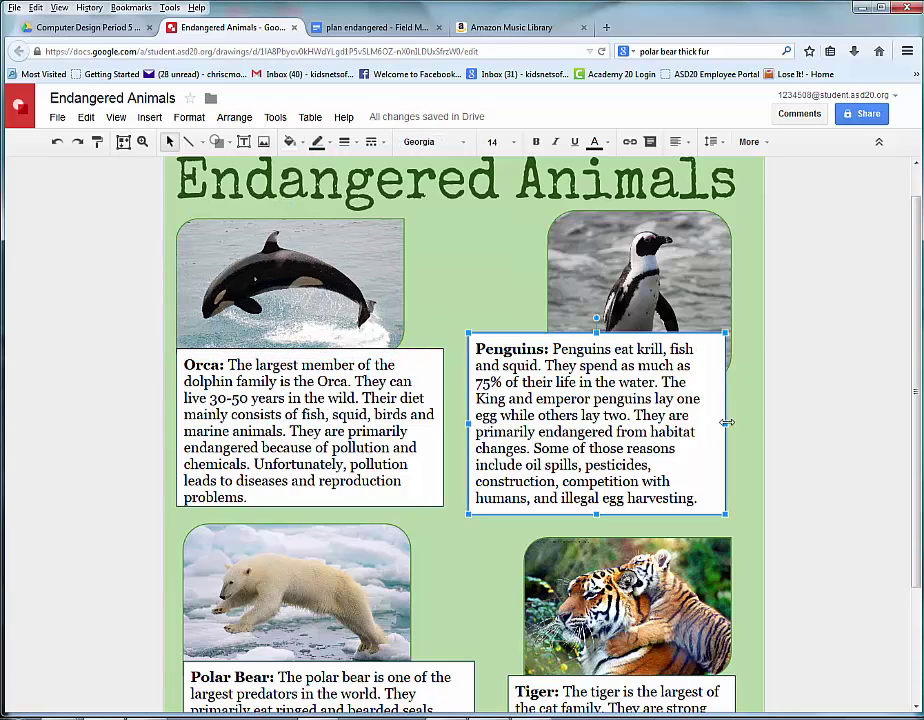
{"action": "left_click_drag", "start_coordinate": [726, 423], "coordinate": [744, 423]}
{"action": "left_click_drag", "start_coordinate": [606, 514], "coordinate": [601, 497]}
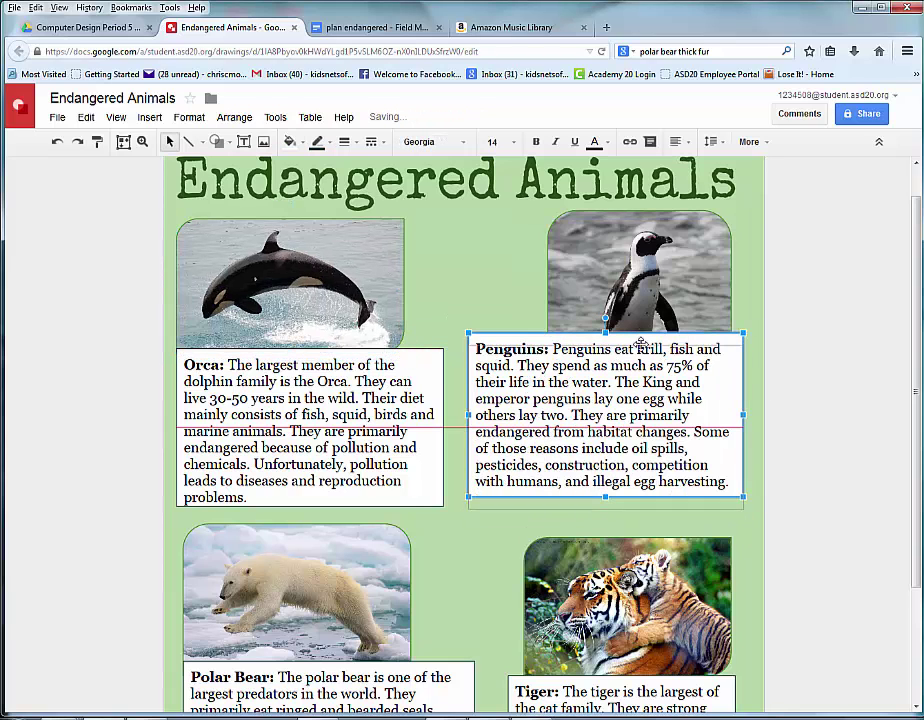
{"action": "left_click_drag", "start_coordinate": [605, 430], "coordinate": [605, 445]}
{"action": "left_click", "coordinate": [310, 500]}
{"action": "left_click_drag", "start_coordinate": [310, 507], "coordinate": [308, 513]}
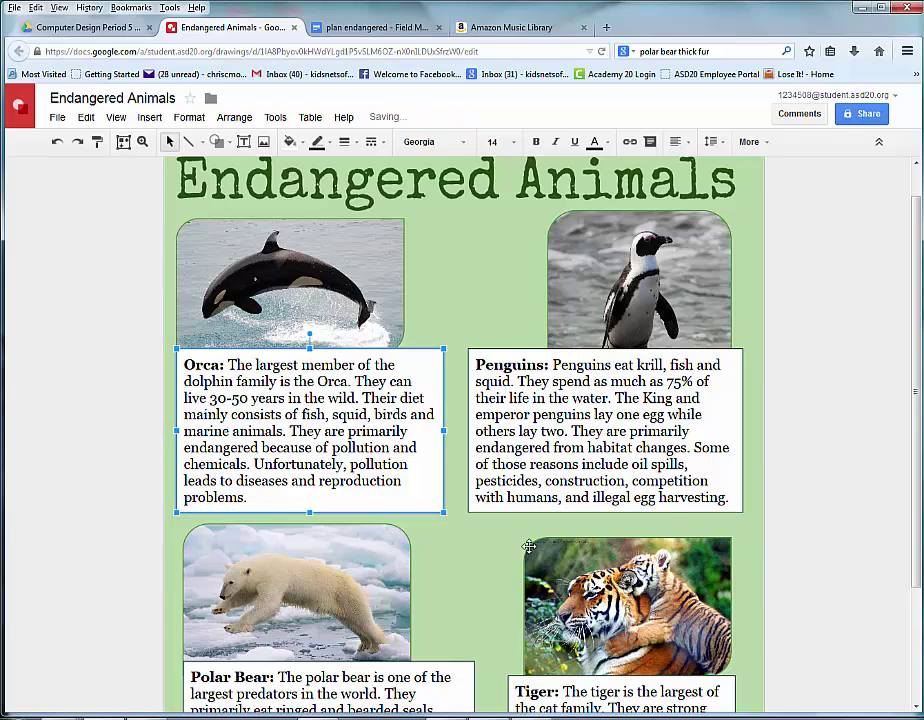
{"action": "key", "text": "Escape"}
{"action": "scroll", "coordinate": [528, 546], "scroll_direction": "up", "scroll_amount": 1}
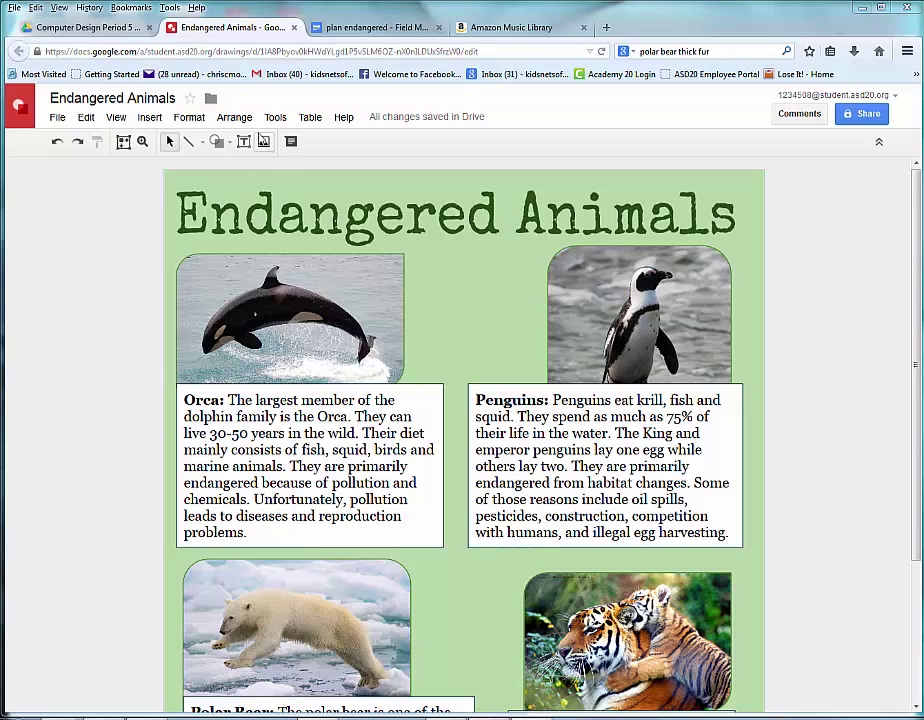
Step: Draw a rounded rectangle callout between the orca and penguin photos, its tail pointing at the orca
{"action": "left_click", "coordinate": [149, 118]}
{"action": "mouse_move", "coordinate": [165, 250]}
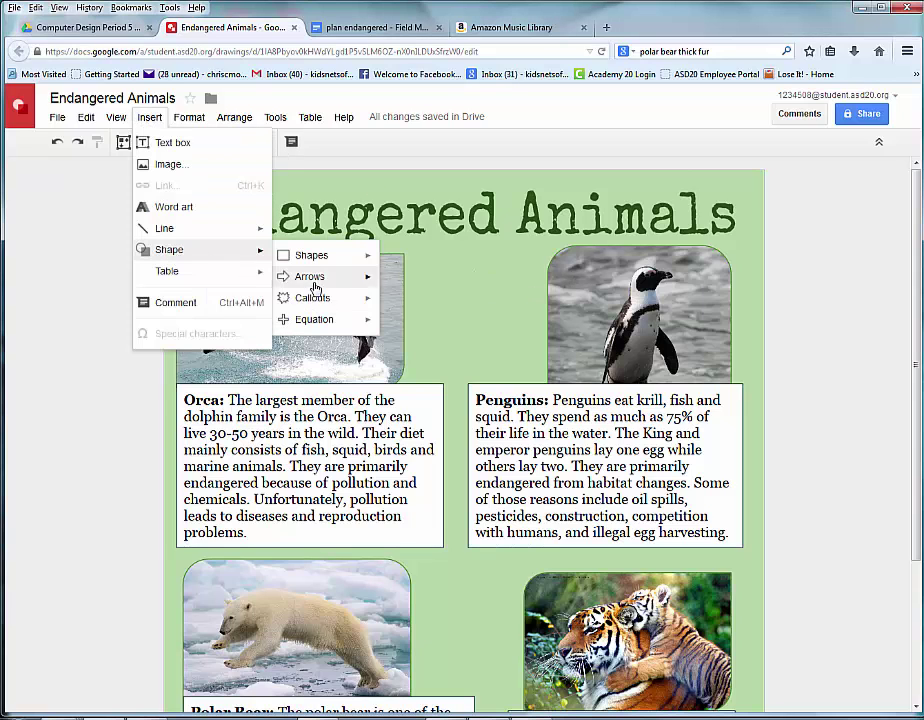
{"action": "mouse_move", "coordinate": [316, 298]}
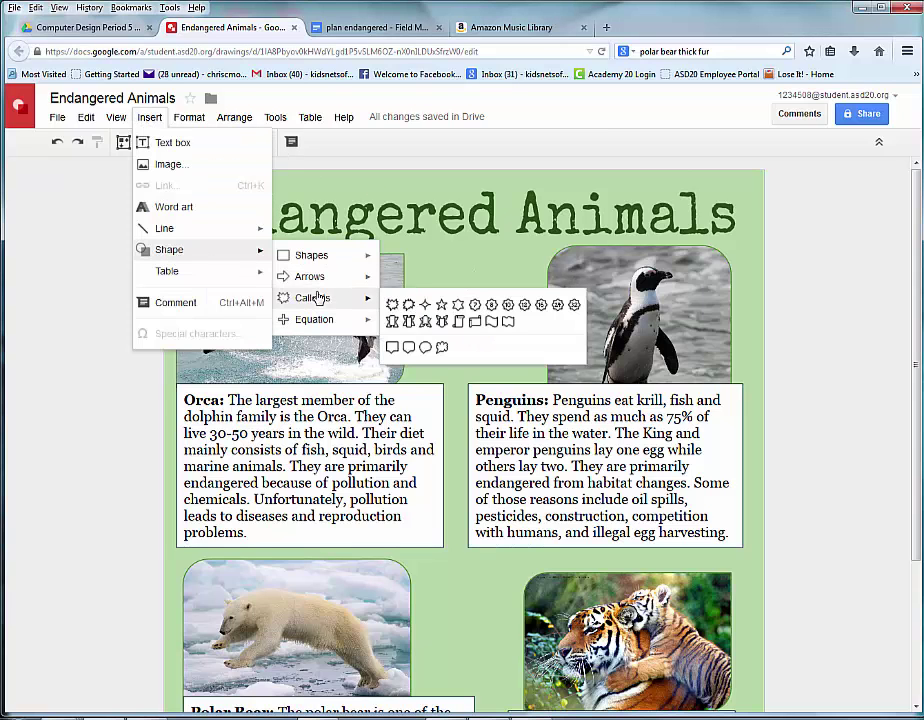
{"action": "left_click", "coordinate": [413, 347]}
{"action": "left_click_drag", "start_coordinate": [425, 262], "coordinate": [514, 335]}
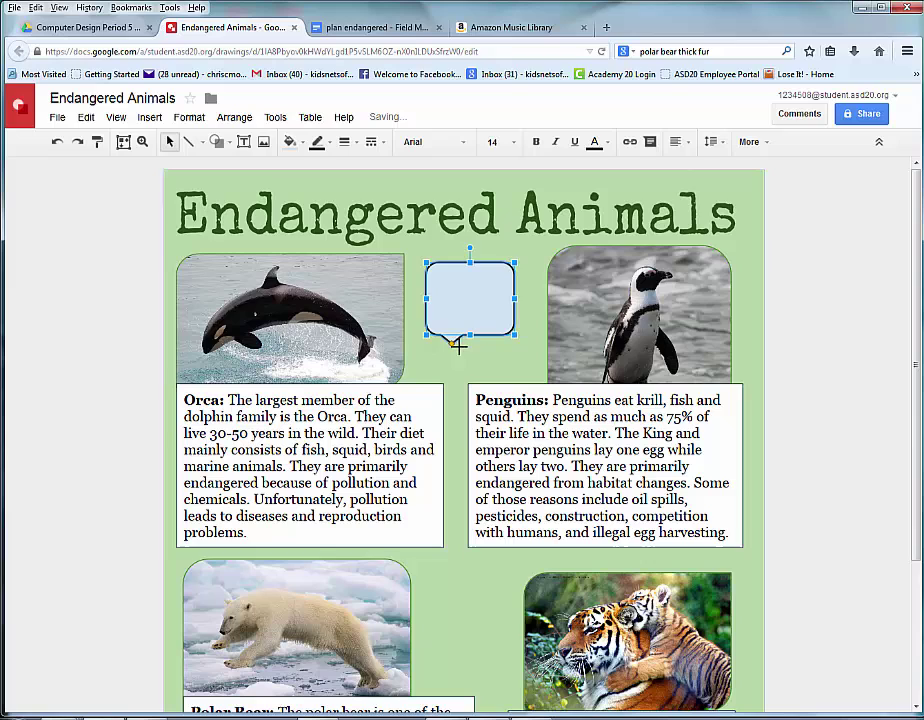
{"action": "left_click_drag", "start_coordinate": [452, 342], "coordinate": [337, 285]}
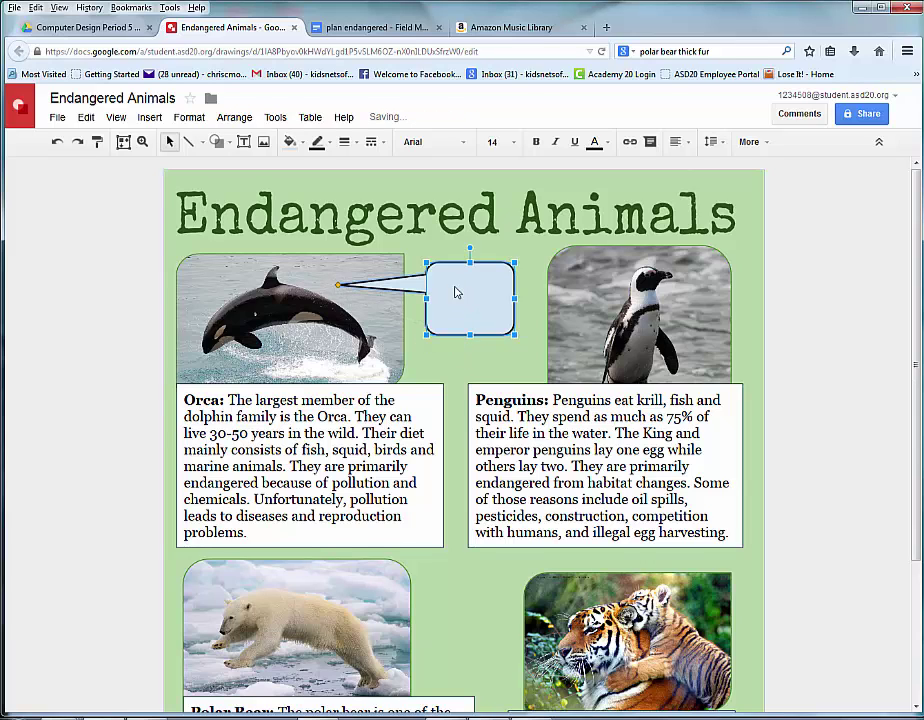
Step: Letter the bubble 'Save me', fill it white and set its font to Special Elite
{"action": "type", "text": "Save me!"}
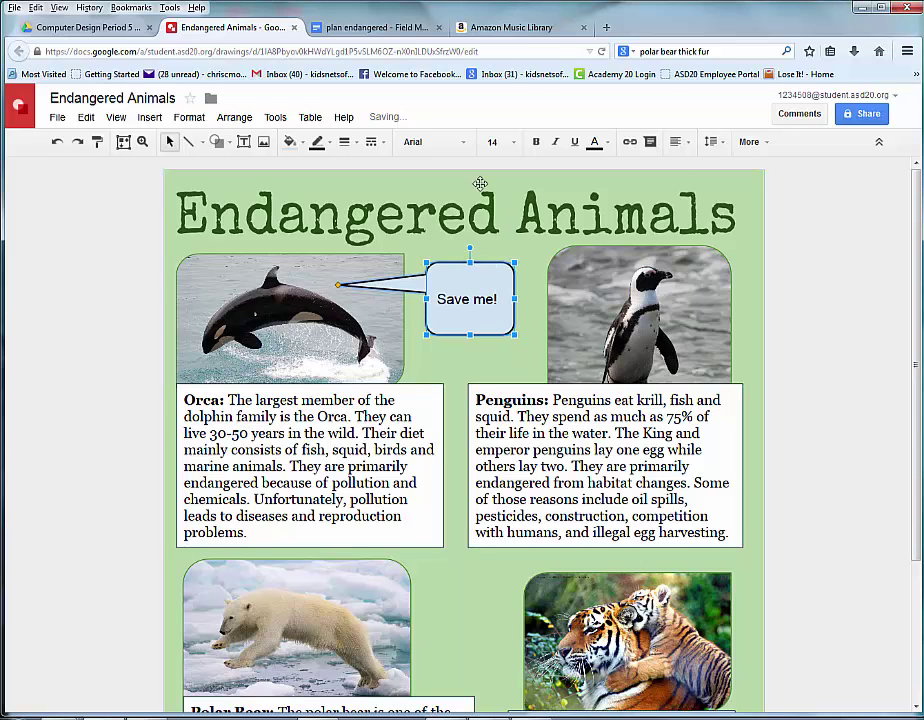
{"action": "left_click", "coordinate": [295, 142]}
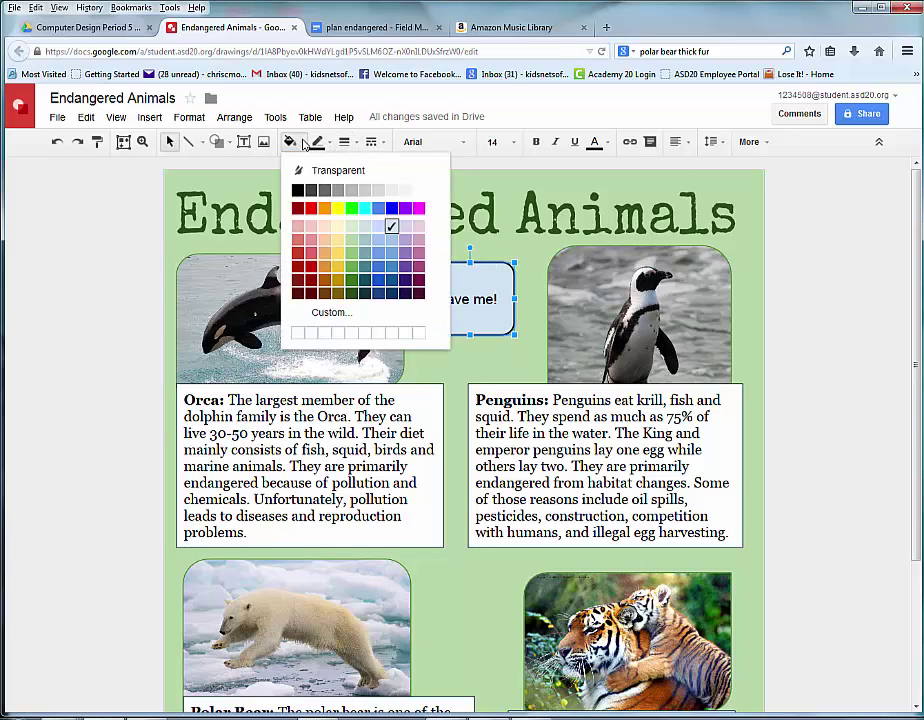
{"action": "left_click", "coordinate": [418, 190]}
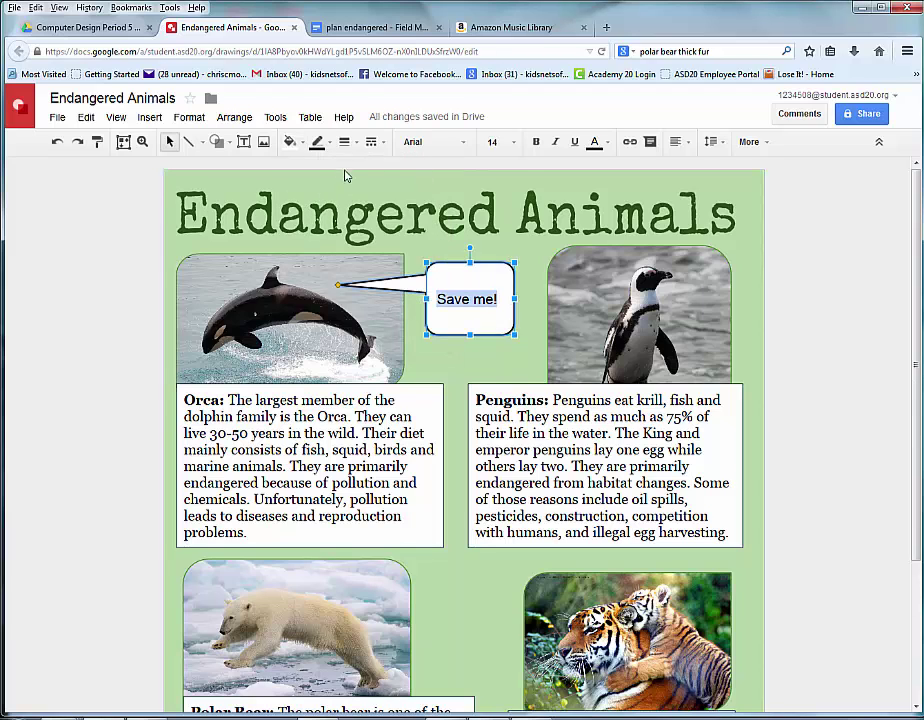
{"action": "left_click", "coordinate": [463, 145]}
{"action": "left_click", "coordinate": [457, 189]}
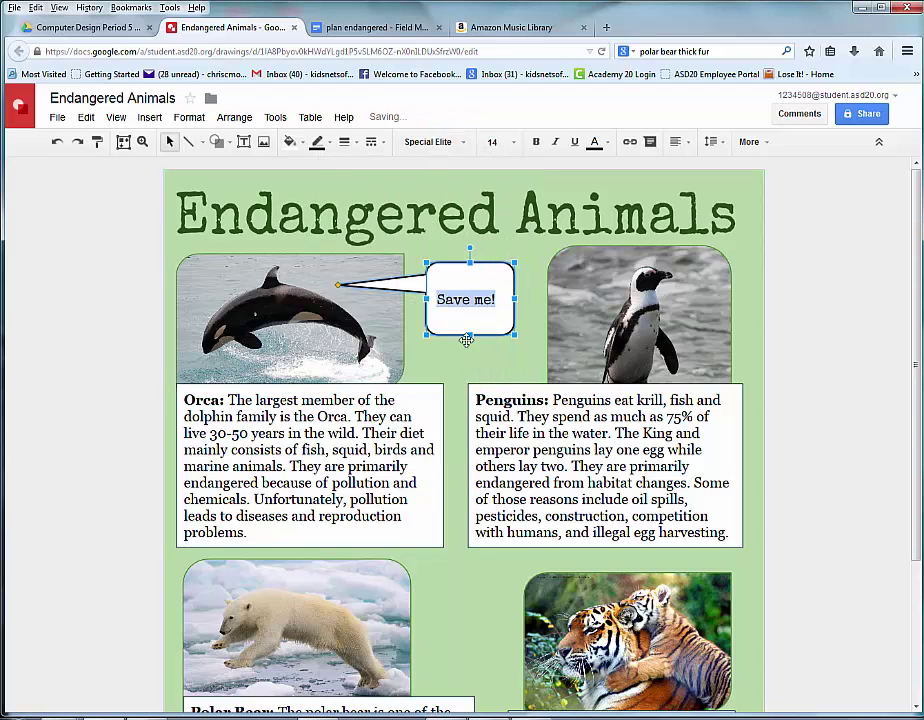
{"action": "left_click", "coordinate": [492, 373]}
{"action": "left_click_drag", "start_coordinate": [231, 400], "coordinate": [158, 405]}
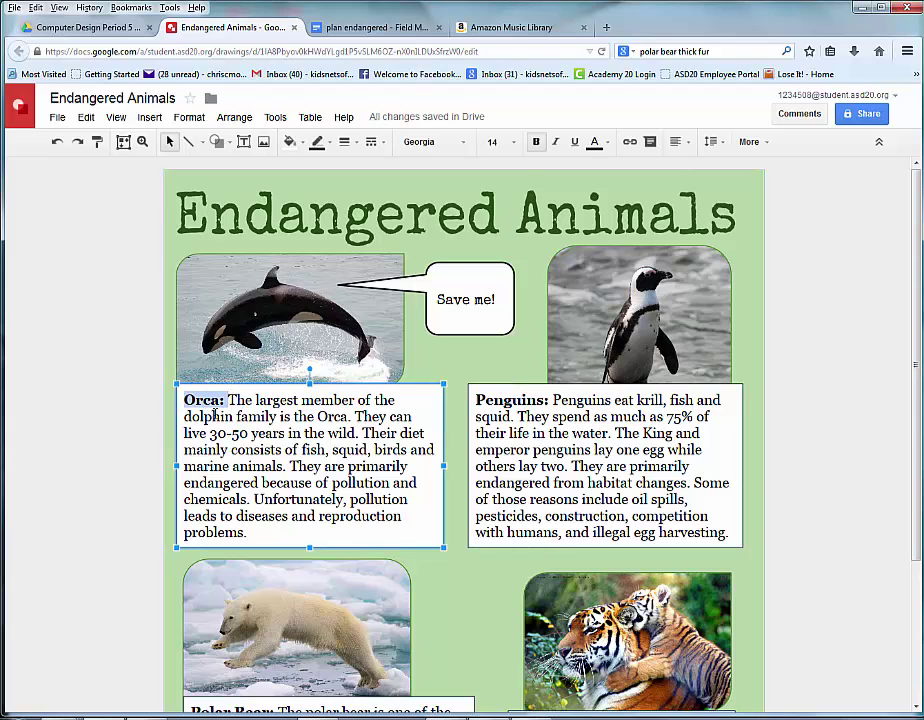
Step: Set the Orca: and Penguins: headings in the Special Elite font
{"action": "left_click", "coordinate": [432, 141]}
{"action": "left_click", "coordinate": [455, 167]}
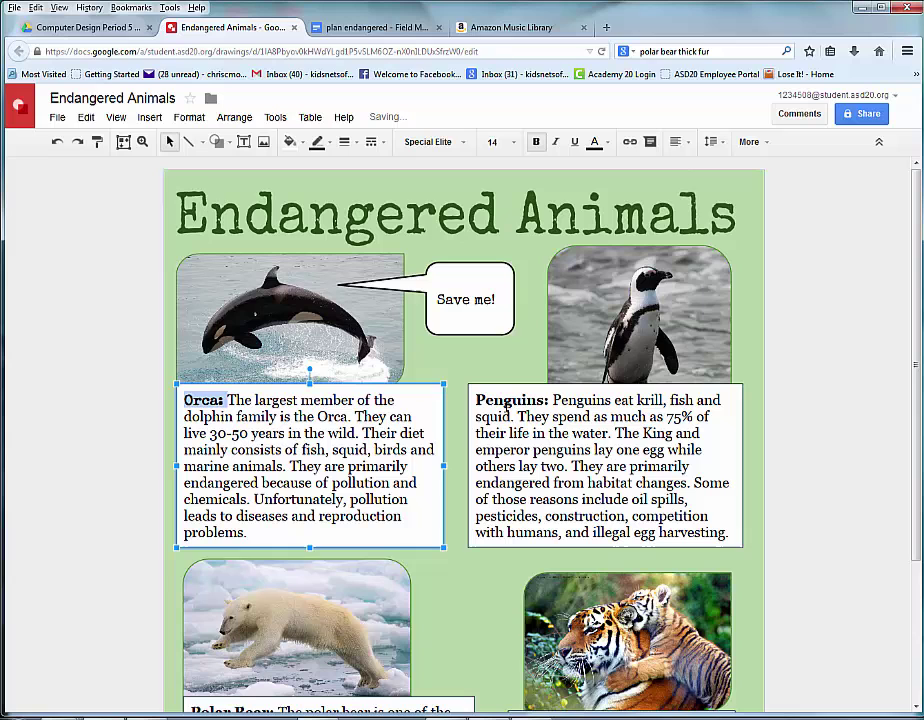
{"action": "left_click", "coordinate": [548, 399]}
{"action": "left_click_drag", "start_coordinate": [548, 399], "coordinate": [477, 380]}
{"action": "left_click", "coordinate": [465, 146]}
{"action": "left_click", "coordinate": [453, 167]}
Step: Set the Polar Bear: heading in Special Elite
{"action": "left_click", "coordinate": [418, 482]}
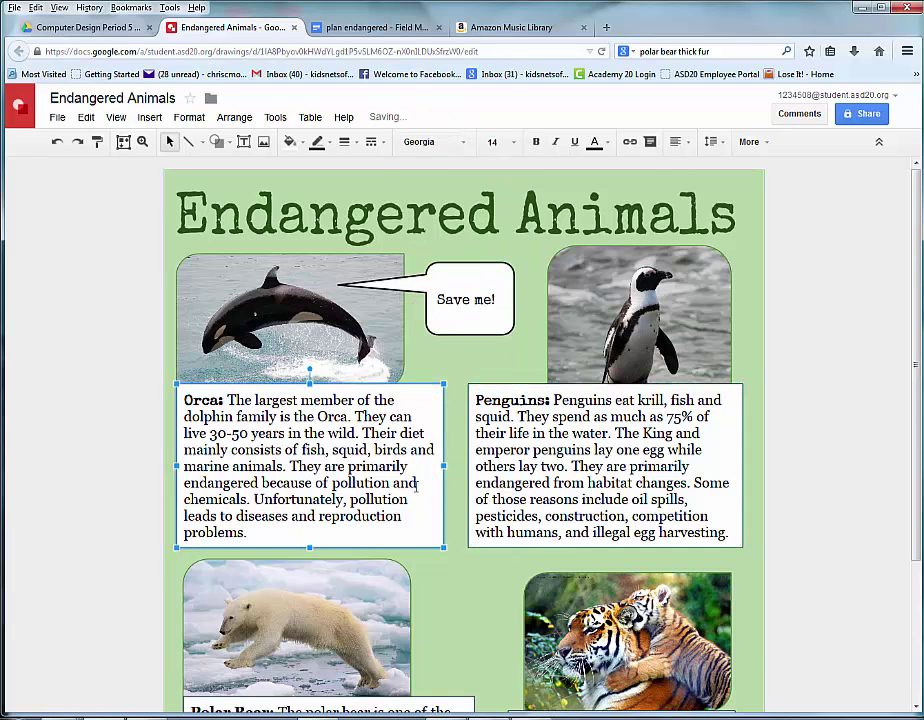
{"action": "scroll", "coordinate": [418, 484], "scroll_direction": "down", "scroll_amount": 2}
{"action": "left_click_drag", "start_coordinate": [274, 571], "coordinate": [189, 571]}
{"action": "left_click", "coordinate": [458, 144]}
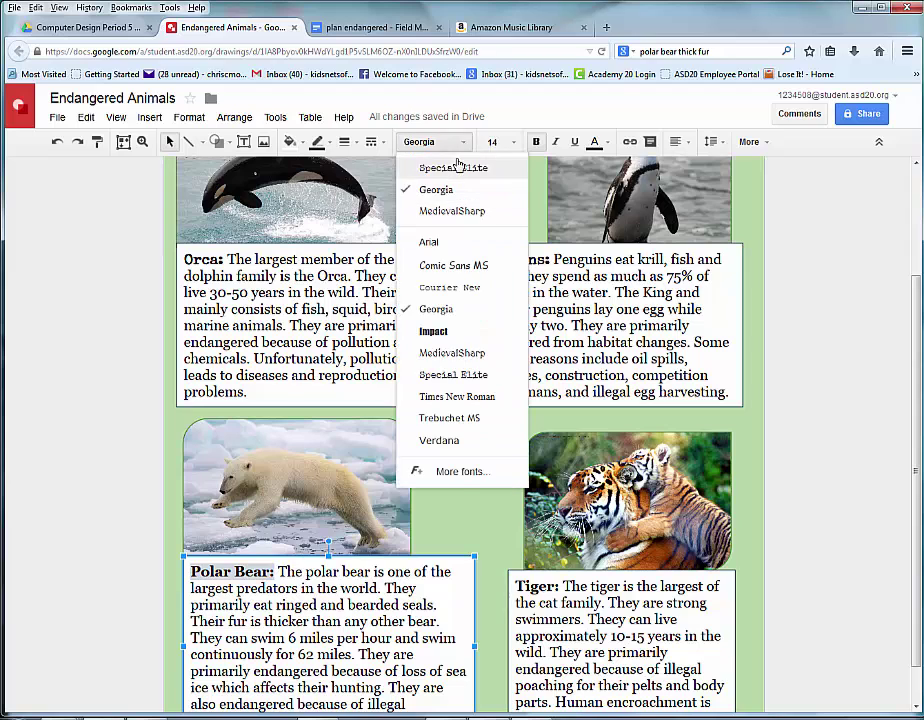
{"action": "left_click", "coordinate": [456, 167]}
Step: Set the Tiger: heading in Special Elite after briefly trying MedievalSharp
{"action": "left_click_drag", "start_coordinate": [558, 588], "coordinate": [539, 588]}
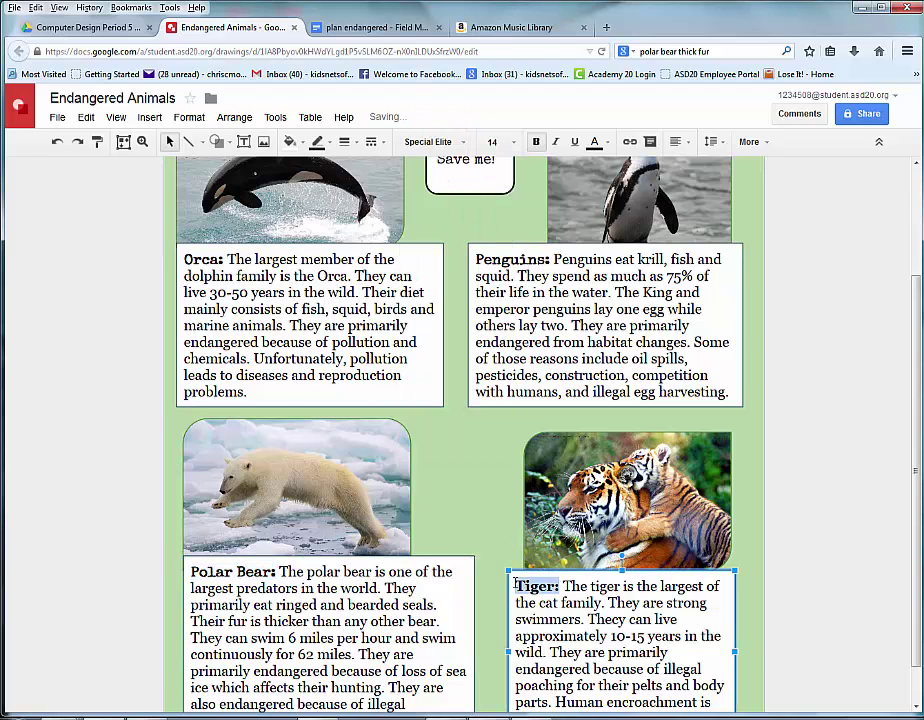
{"action": "left_click", "coordinate": [457, 143]}
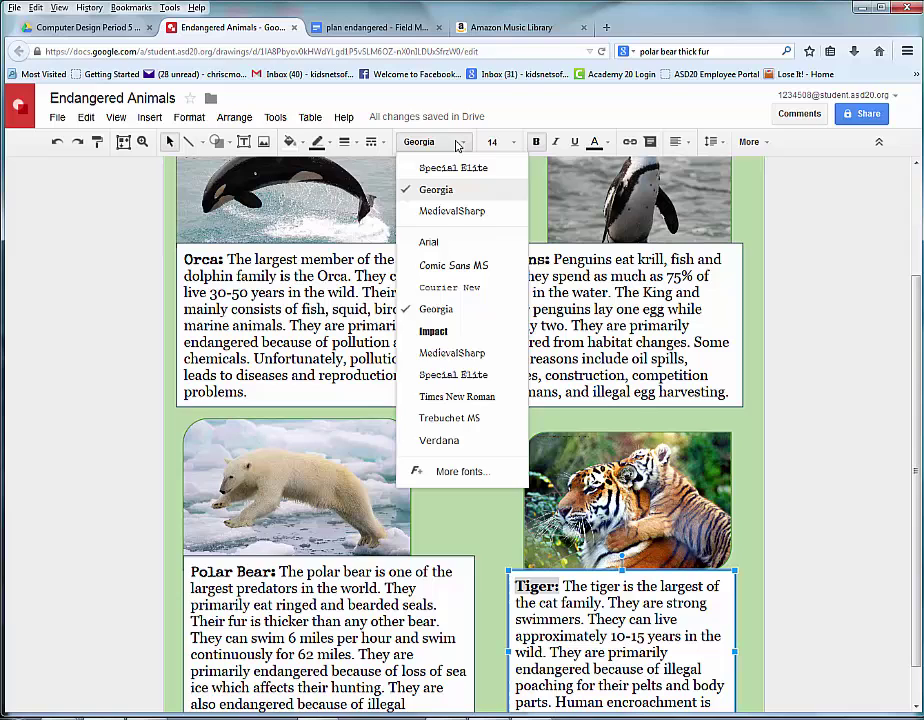
{"action": "left_click", "coordinate": [452, 212]}
{"action": "left_click_drag", "start_coordinate": [549, 259], "coordinate": [456, 260]}
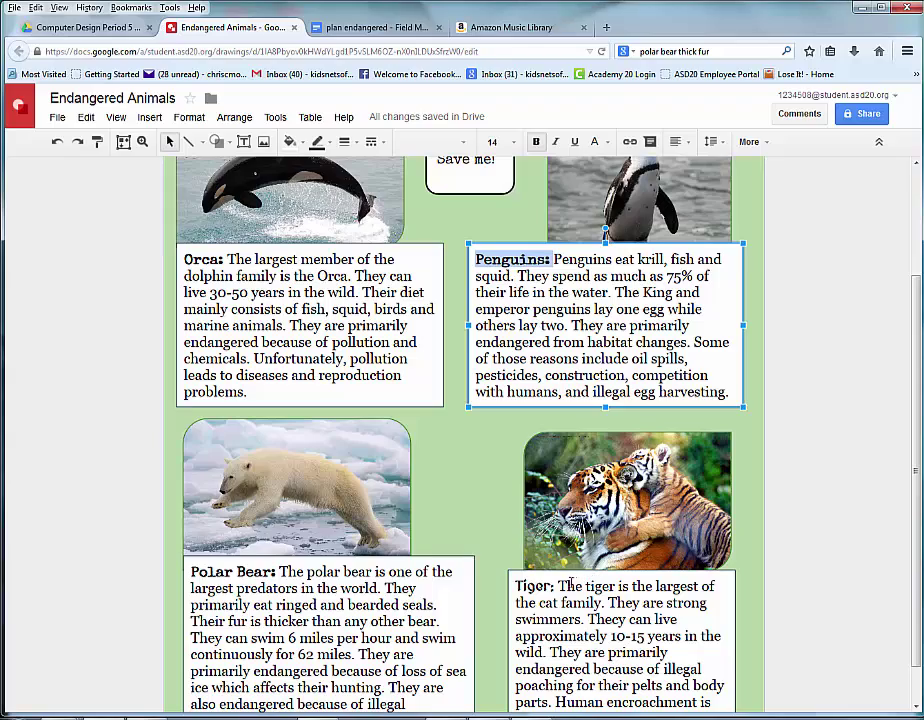
{"action": "left_click_drag", "start_coordinate": [555, 587], "coordinate": [513, 587]}
{"action": "left_click", "coordinate": [470, 143]}
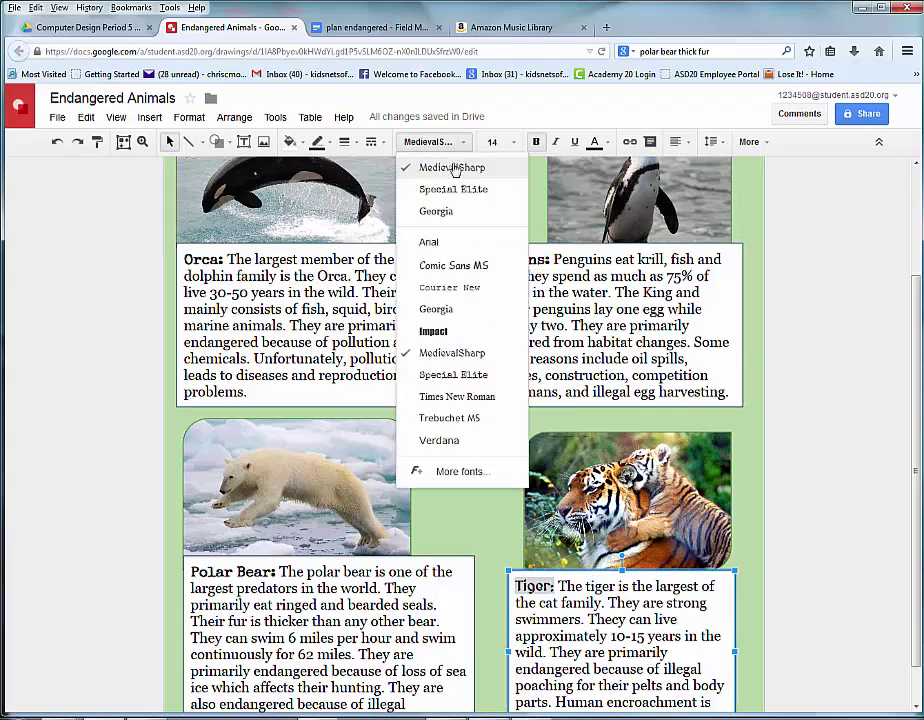
{"action": "left_click", "coordinate": [441, 200]}
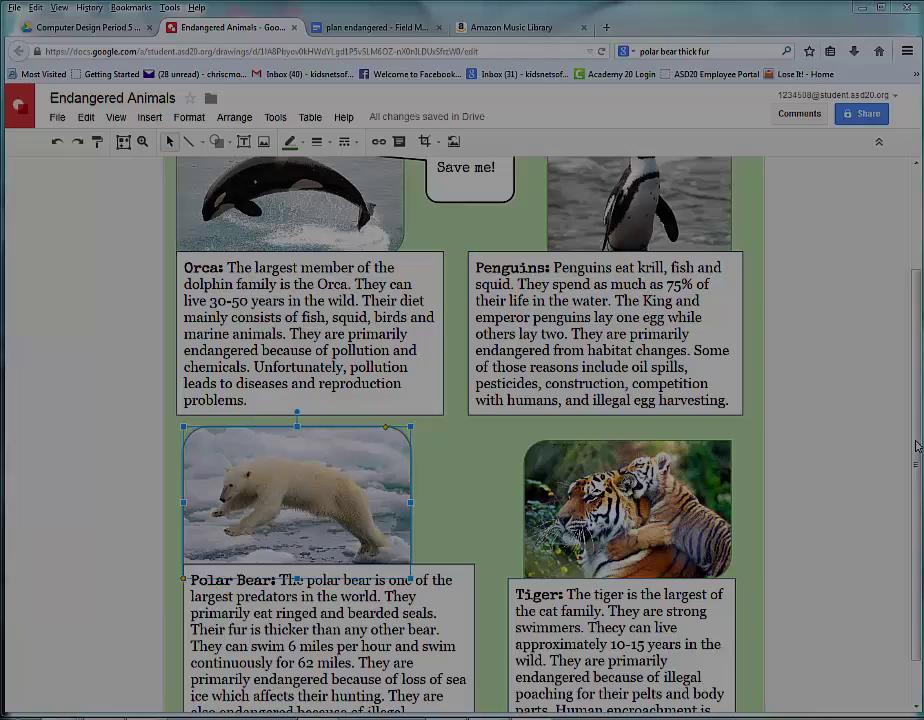
Step: Shift the orca photo and Orca fact box slightly right to line up with the polar bear column
{"action": "scroll", "coordinate": [910, 326], "scroll_direction": "up", "scroll_amount": 3}
{"action": "left_click", "coordinate": [277, 300]}
{"action": "left_click_drag", "start_coordinate": [256, 301], "coordinate": [263, 301]}
{"action": "left_click", "coordinate": [251, 383]}
{"action": "left_click_drag", "start_coordinate": [253, 383], "coordinate": [260, 383]}
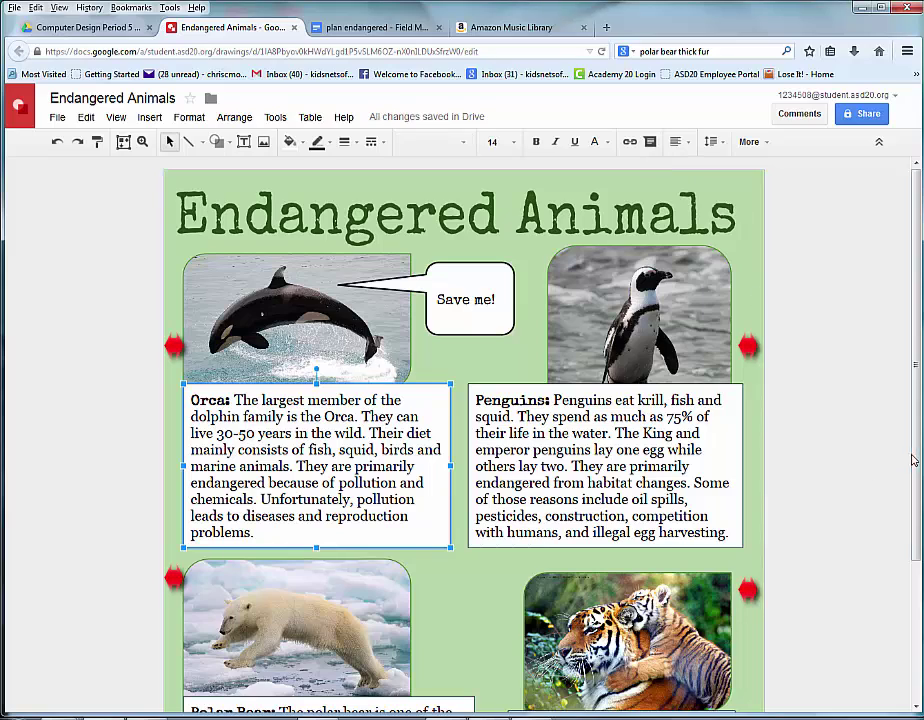
Step: Nudge the Tiger fact box and the penguin photo slightly right
{"action": "key", "text": "Tab"}
{"action": "scroll", "coordinate": [829, 303], "scroll_direction": "up", "scroll_amount": 2}
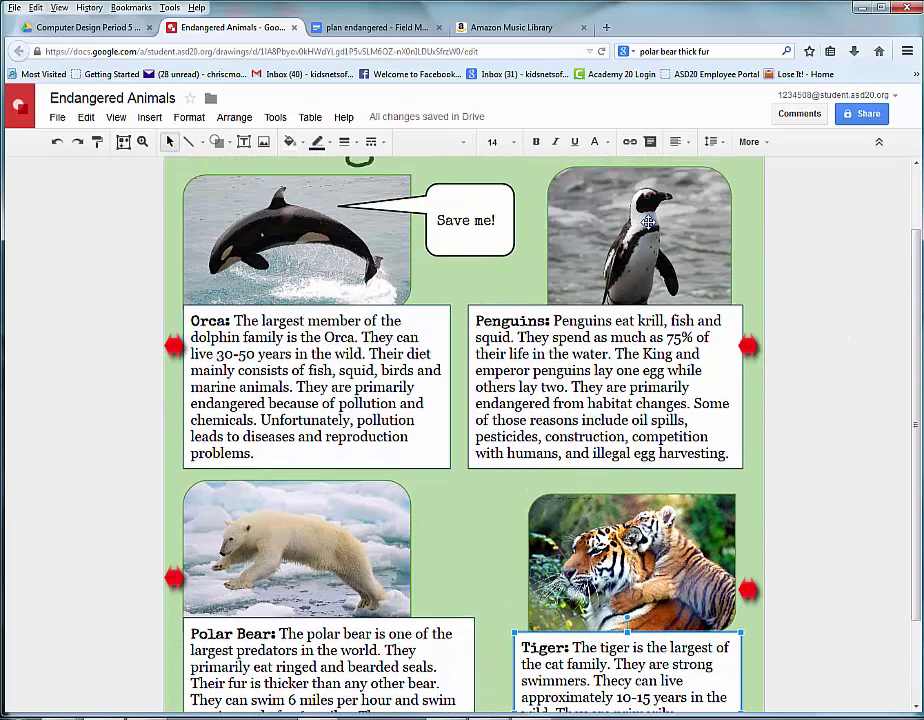
{"action": "key", "text": "Tab"}
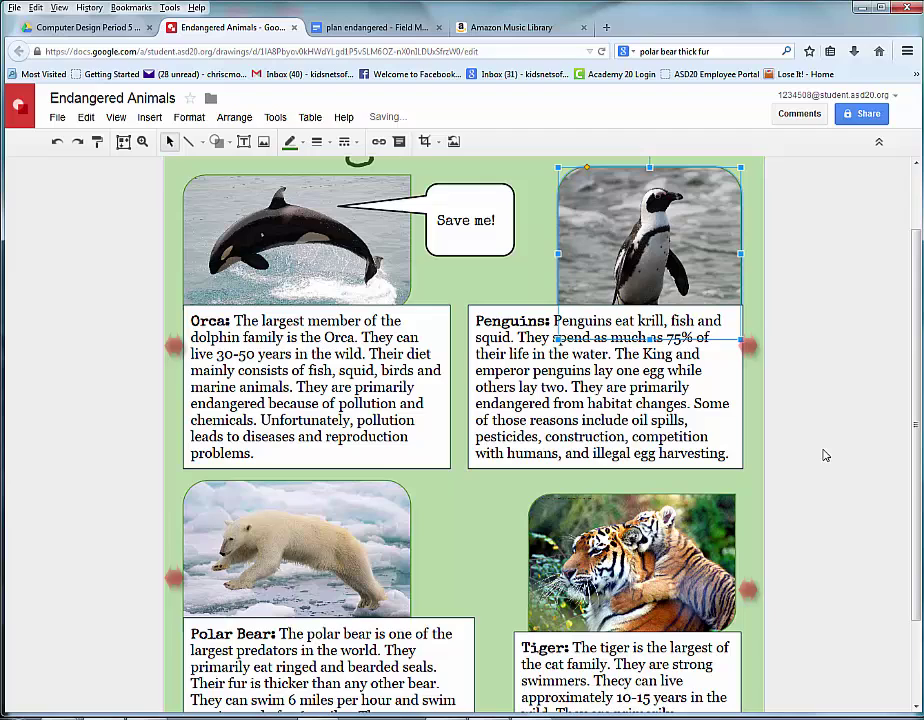